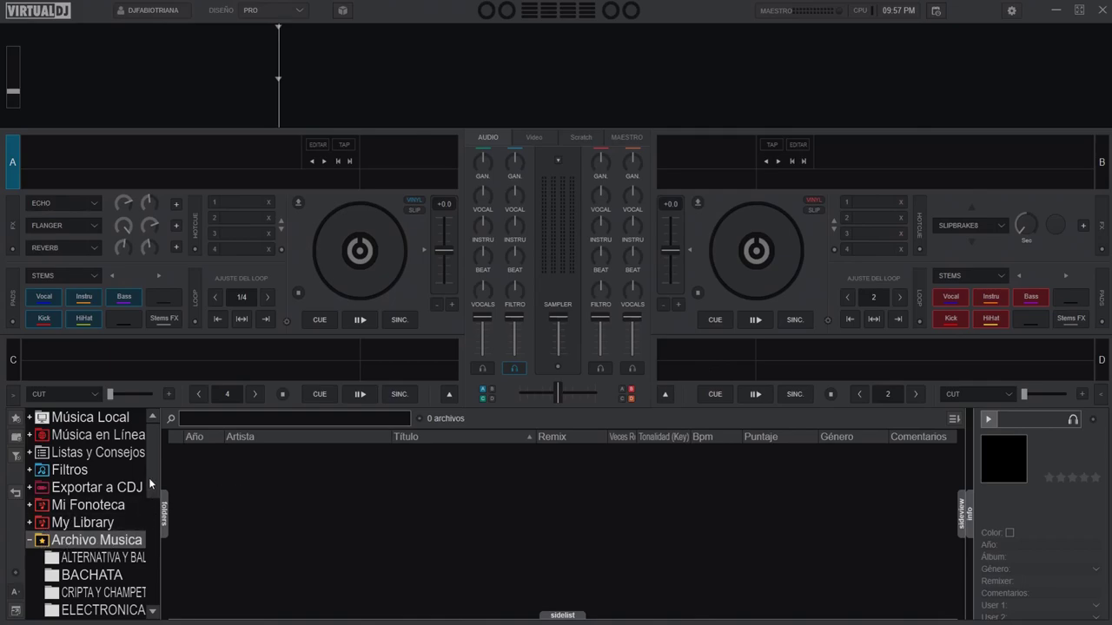
Look through the genre subfolders under Archivo Musica in the folder tree
{"action": "left_click_drag", "start_coordinate": [149, 477], "coordinate": [148, 494]}
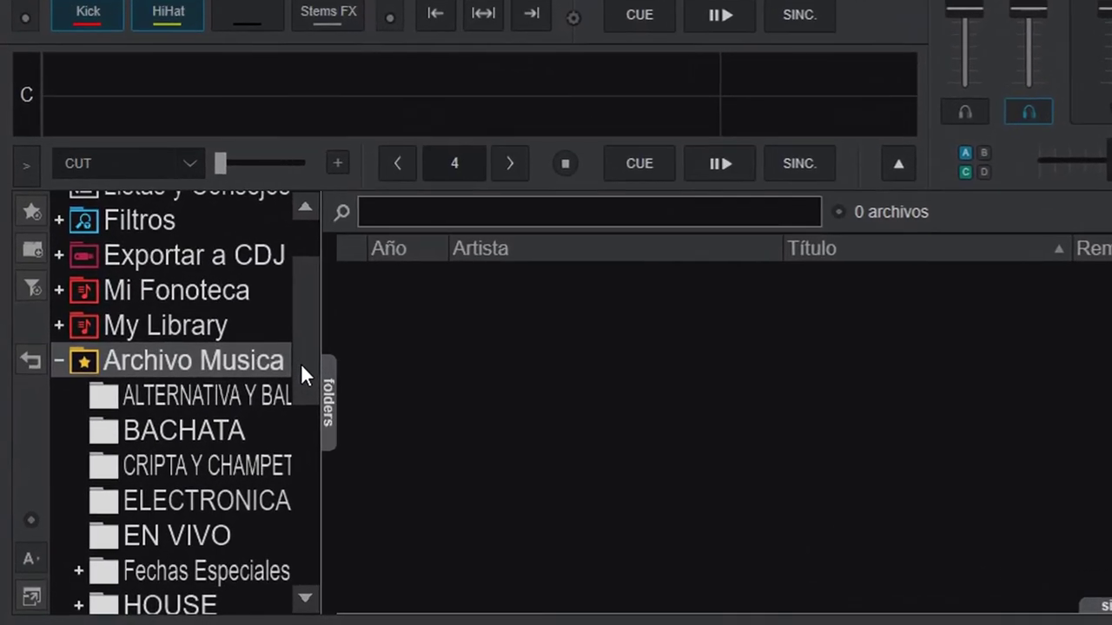
{"action": "left_click_drag", "start_coordinate": [300, 363], "coordinate": [300, 384]}
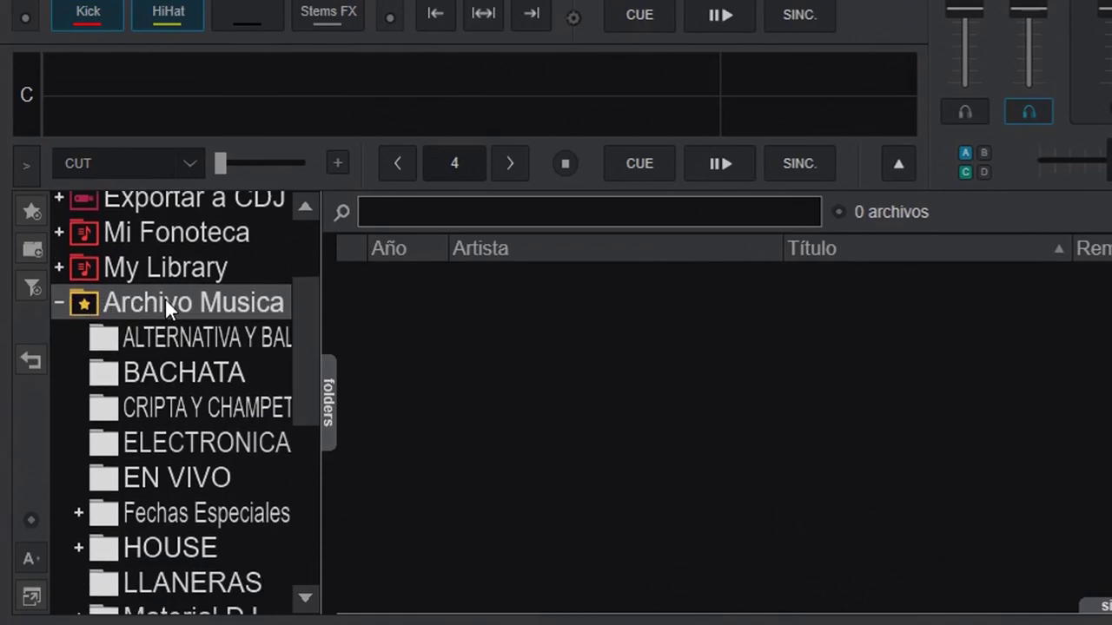
{"action": "mouse_move", "coordinate": [309, 327]}
{"action": "left_mouse_down"}
{"action": "mouse_move", "coordinate": [296, 508]}
{"action": "mouse_move", "coordinate": [309, 343]}
{"action": "left_mouse_up"}
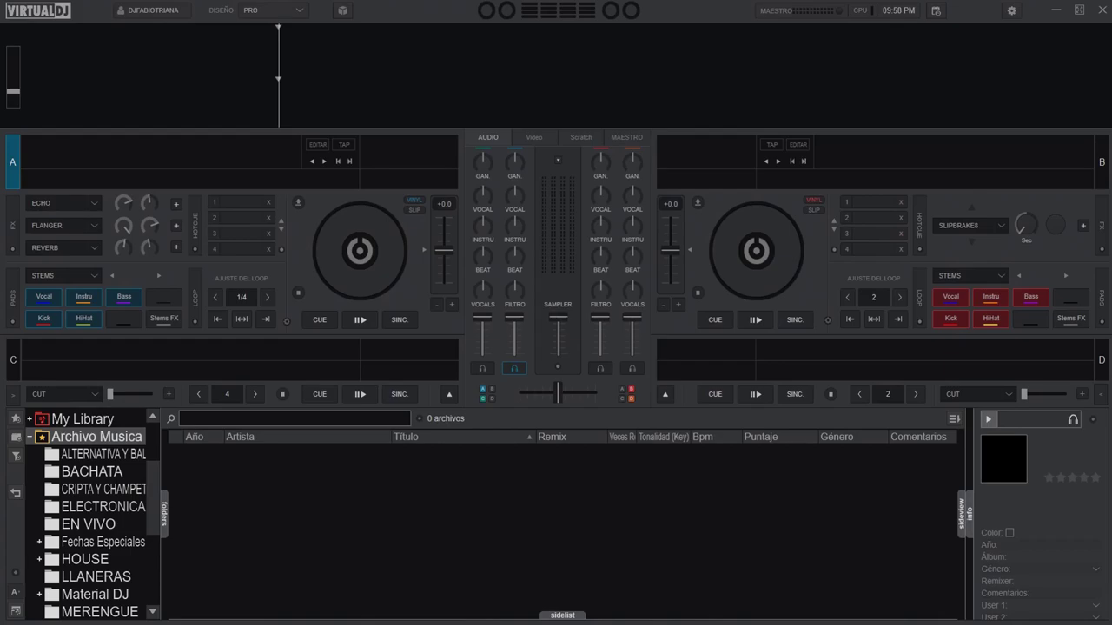
Switch to File Explorer and open the Archivo Musica folder on Disco (E:)
{"action": "key", "text": "super+e"}
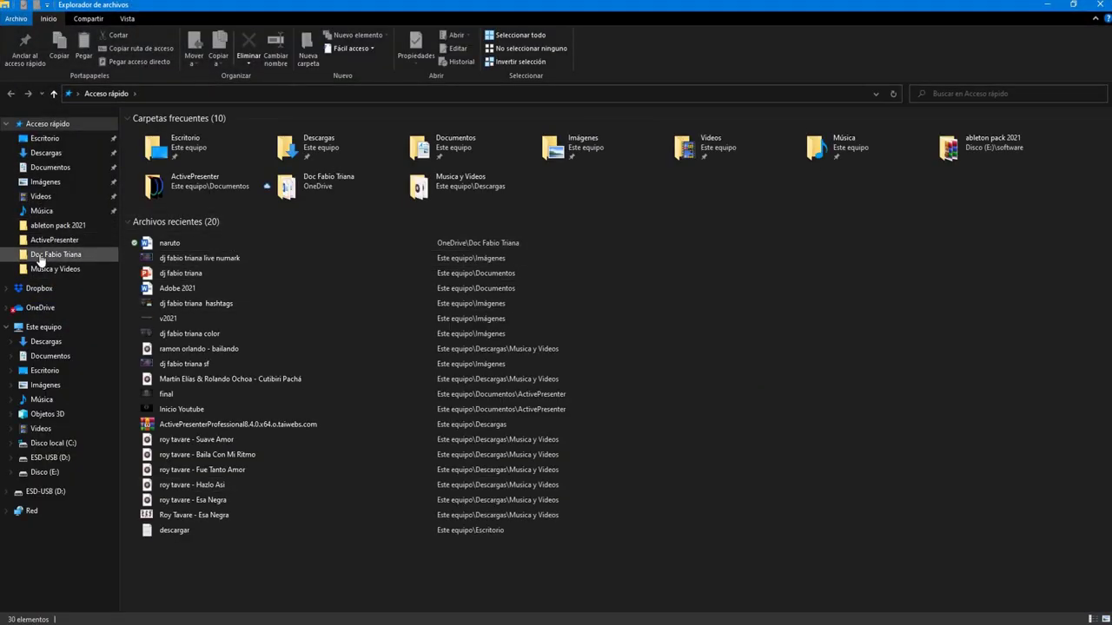
{"action": "left_click", "coordinate": [45, 473]}
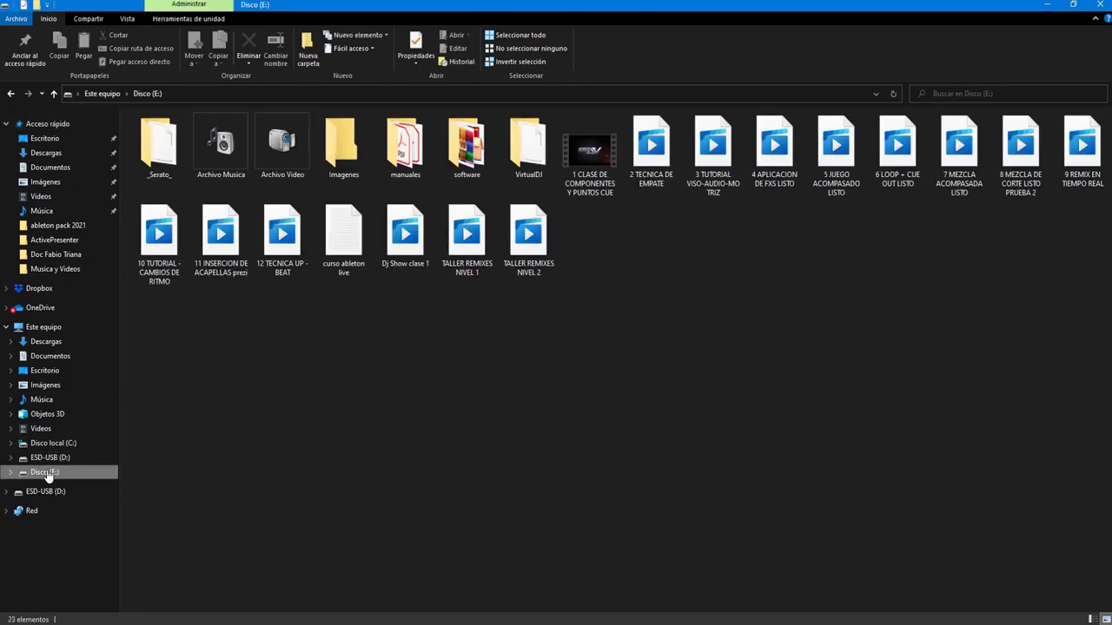
{"action": "double_click", "coordinate": [223, 149]}
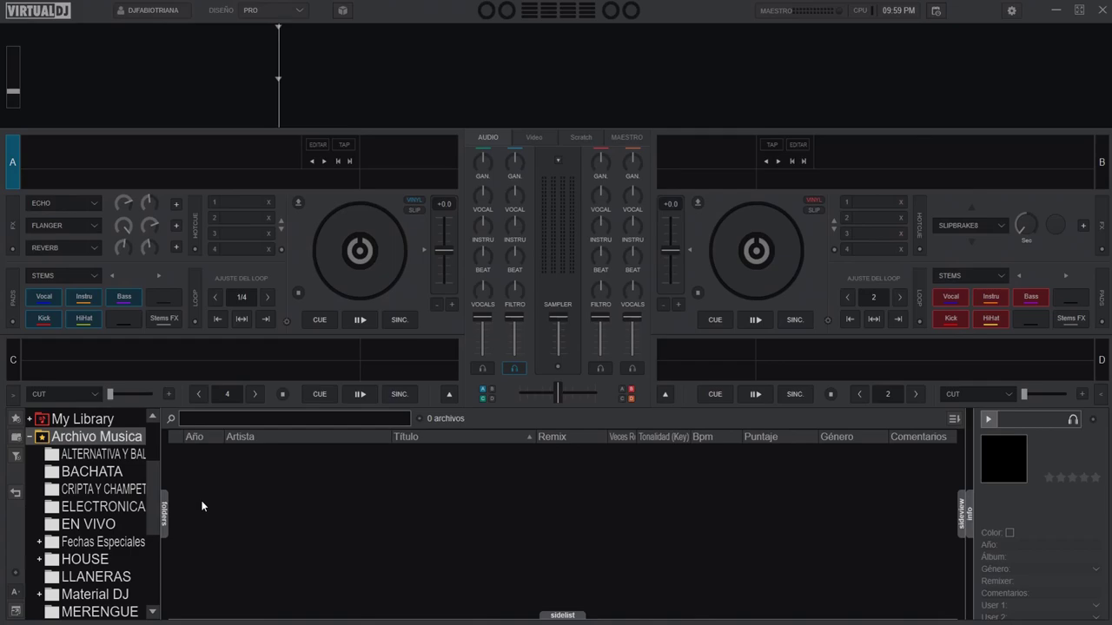
{"action": "key", "text": "super"}
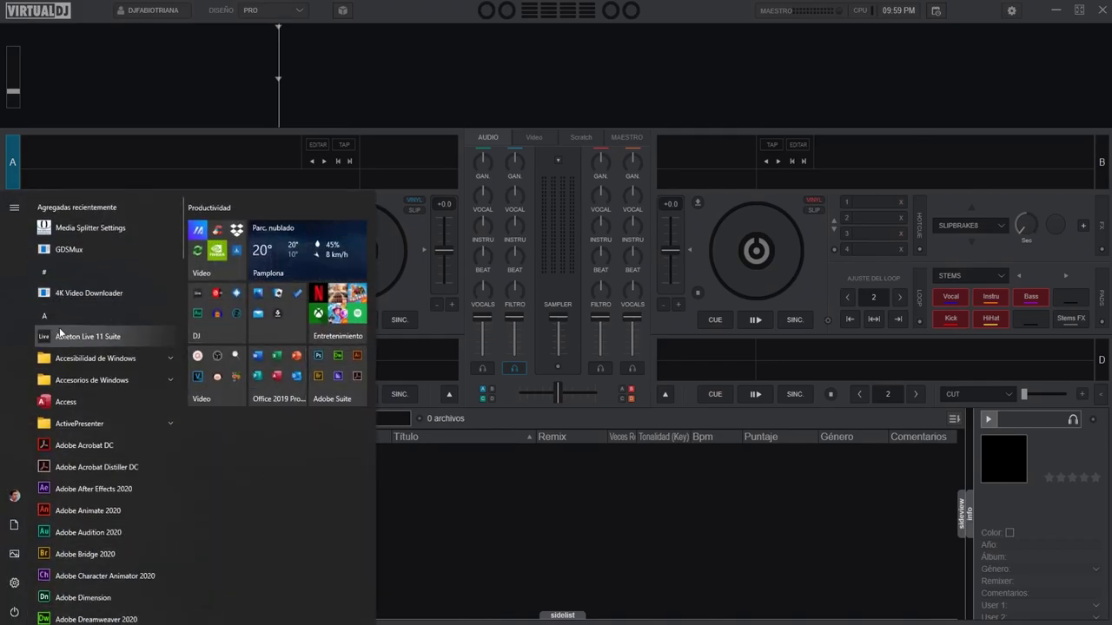
{"action": "left_click", "coordinate": [56, 313]}
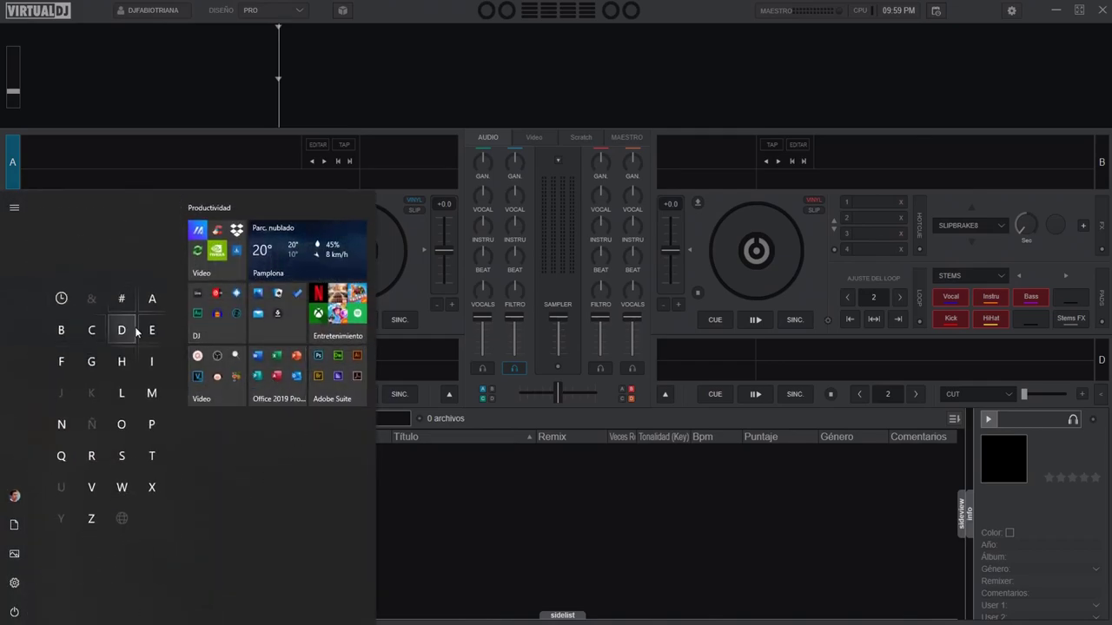
{"action": "left_click", "coordinate": [122, 456]}
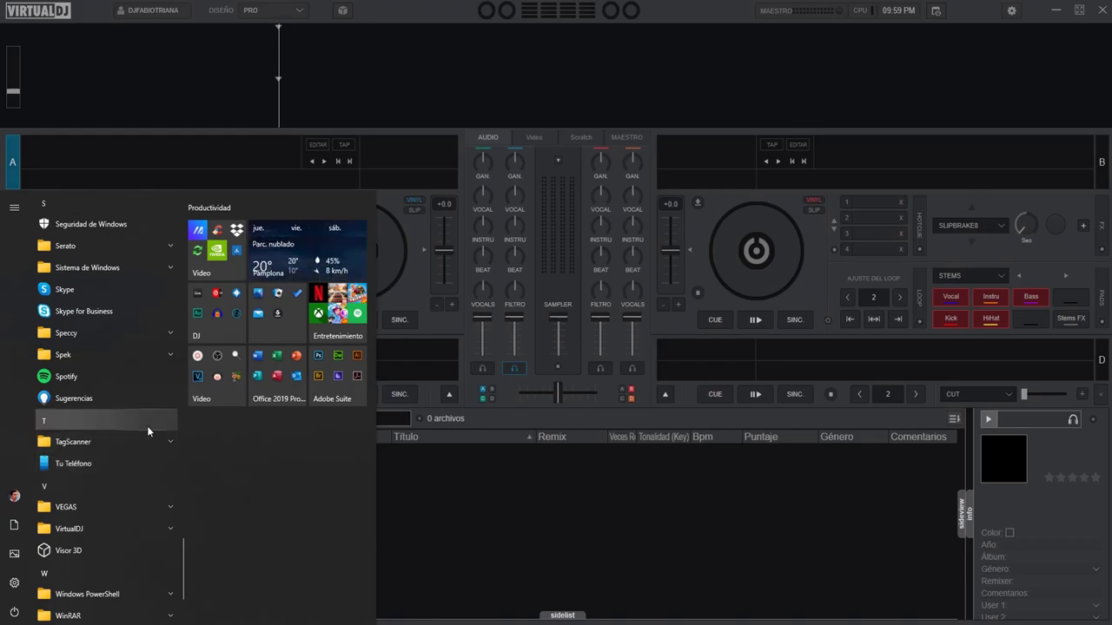
{"action": "left_click", "coordinate": [201, 337]}
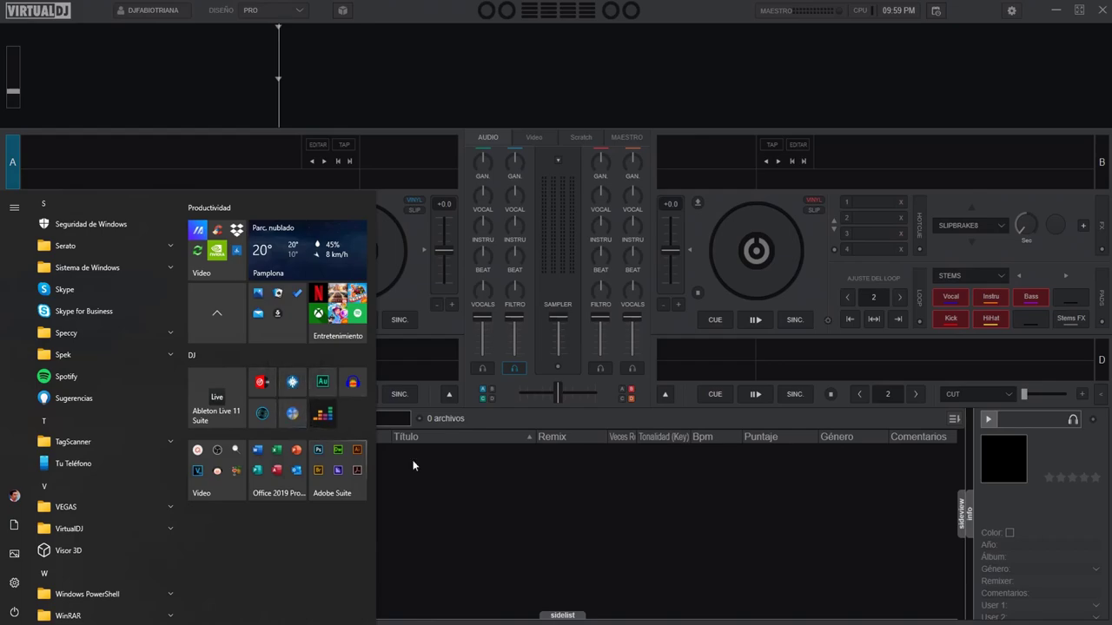
{"action": "left_click", "coordinate": [579, 420]}
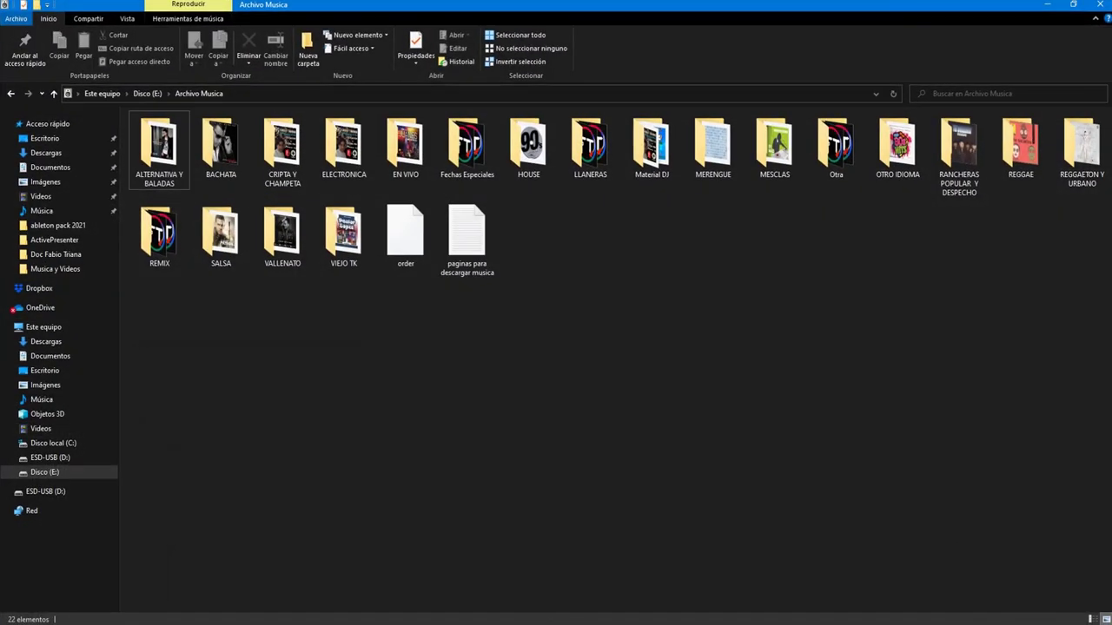
Look over the files of the BACHATA folder in File Explorer, go back up to Archivo Musica and return to VirtualDJ
{"action": "double_click", "coordinate": [220, 154]}
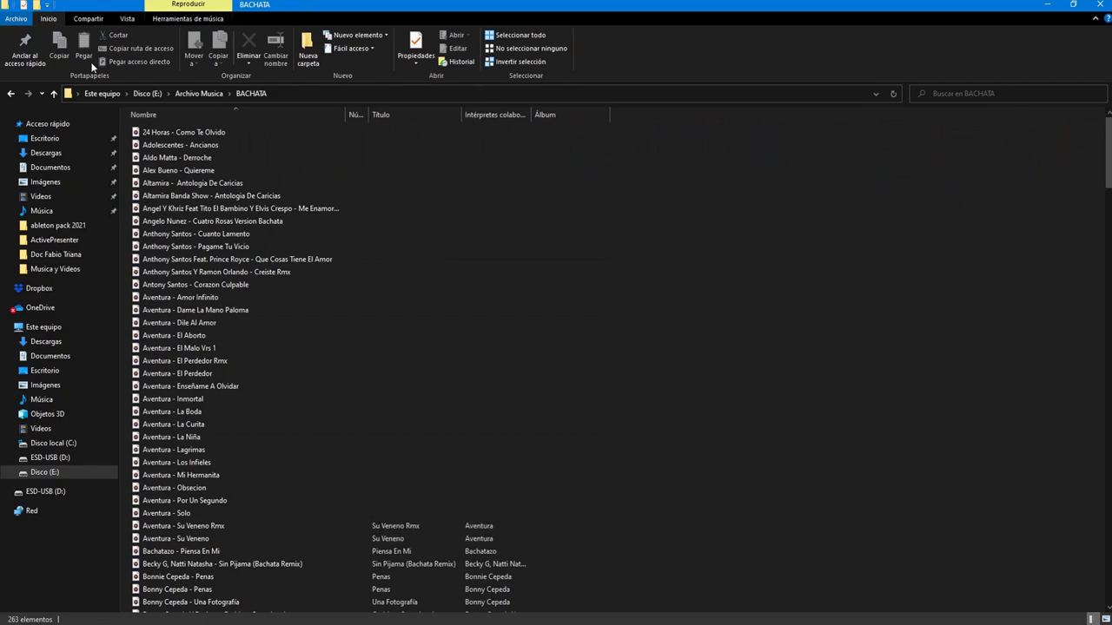
{"action": "left_click", "coordinate": [55, 95]}
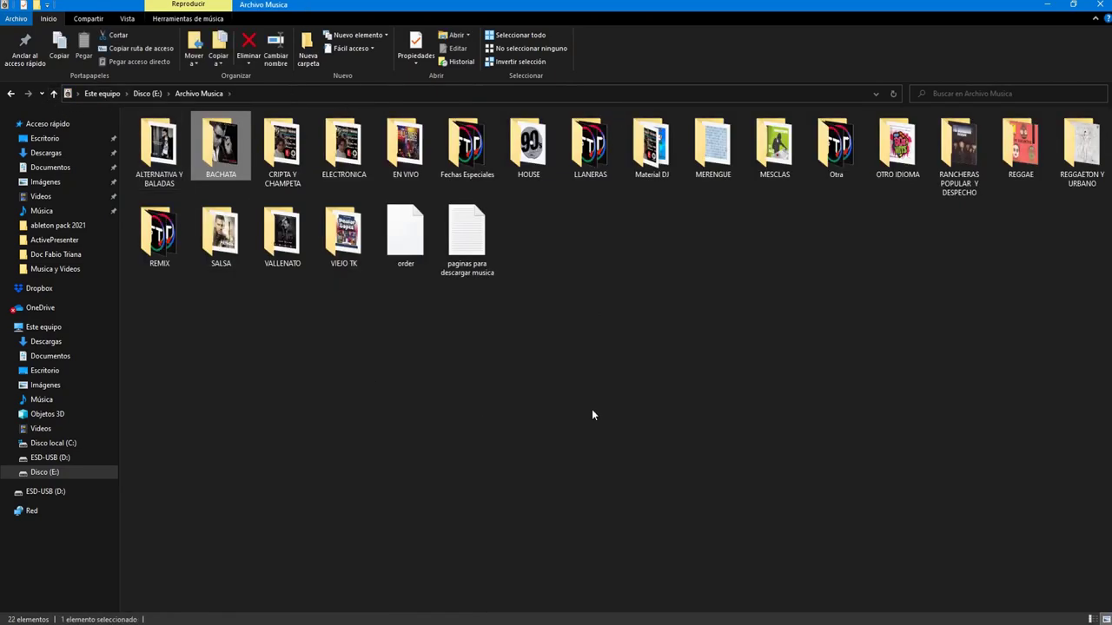
{"action": "left_click", "coordinate": [1048, 7]}
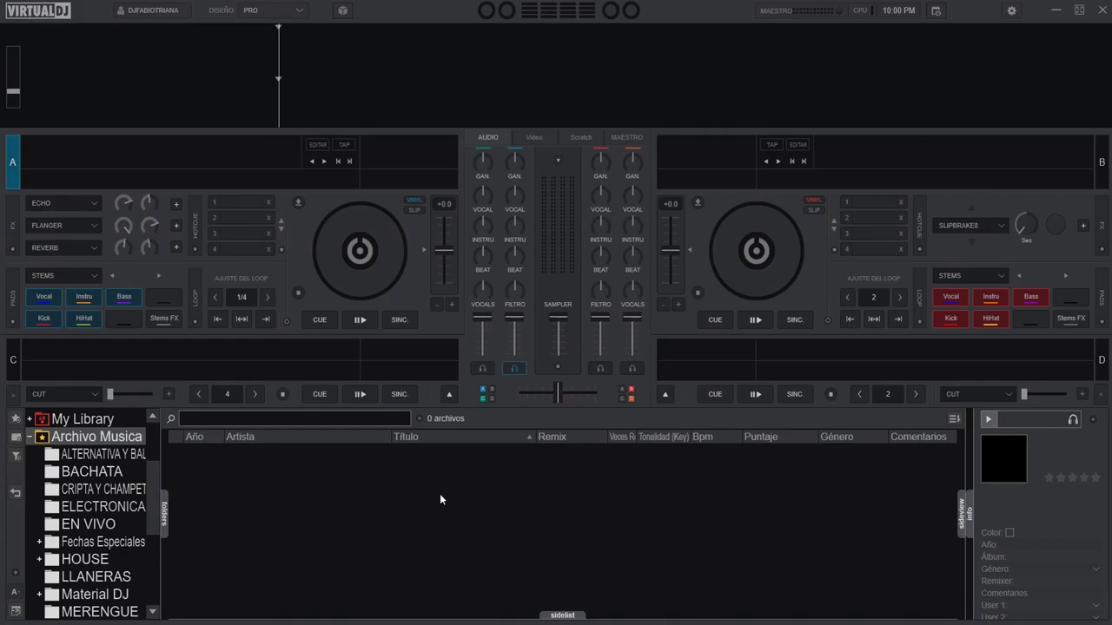
Open the BACHATA folder in the folder tree and select all its tracks, from 25 Rosas to Éxitos Románticos En Bachata
{"action": "left_click", "coordinate": [77, 474]}
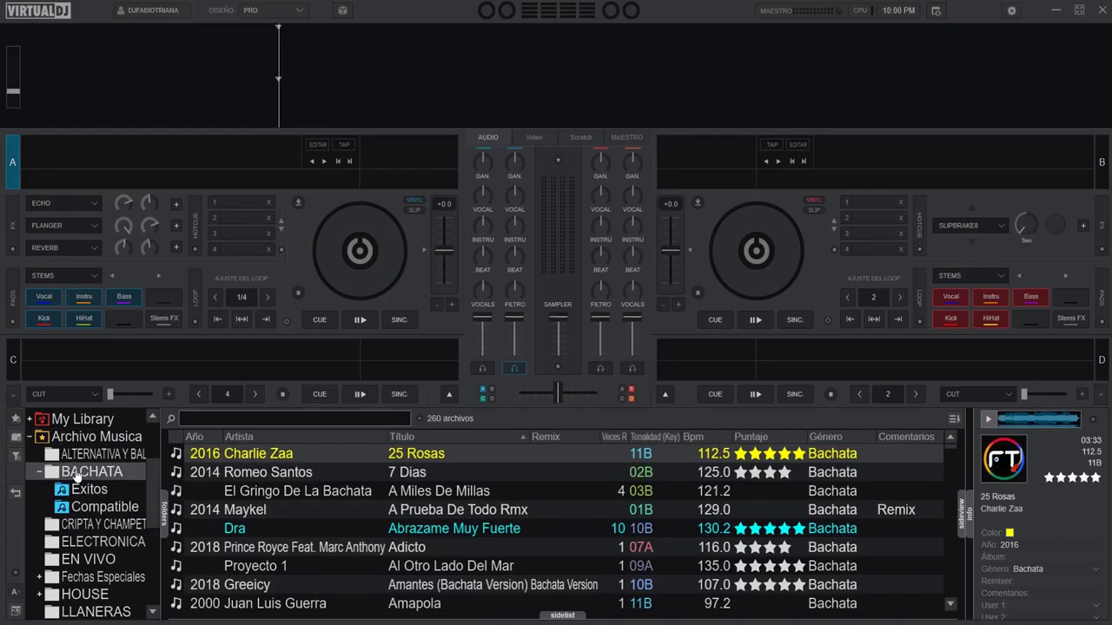
{"action": "left_click", "coordinate": [286, 454]}
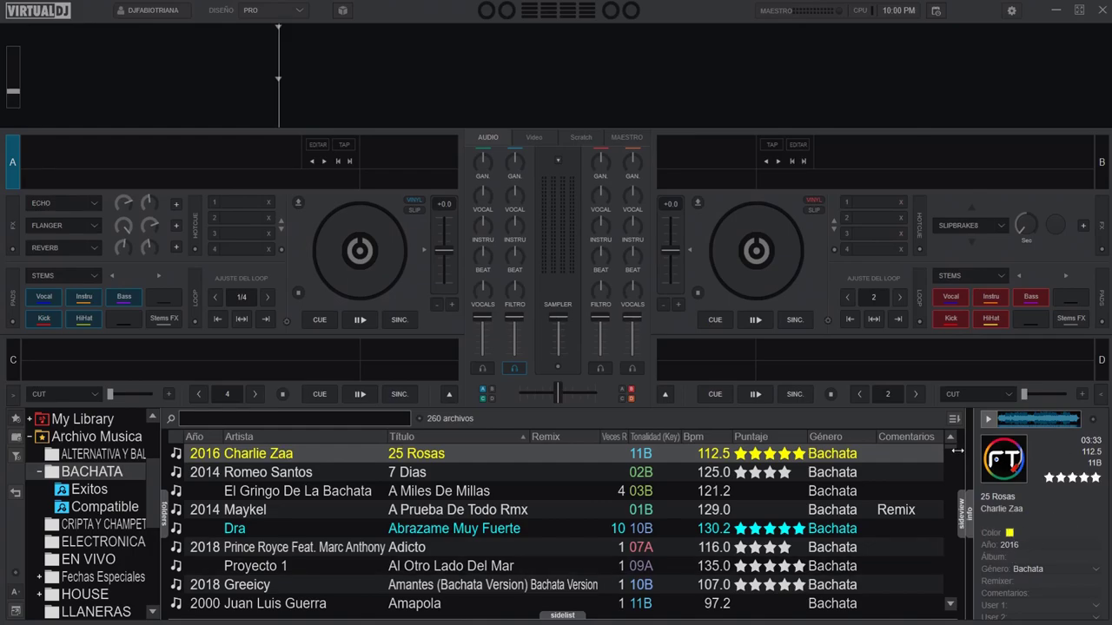
{"action": "left_click_drag", "start_coordinate": [953, 452], "coordinate": [955, 612]}
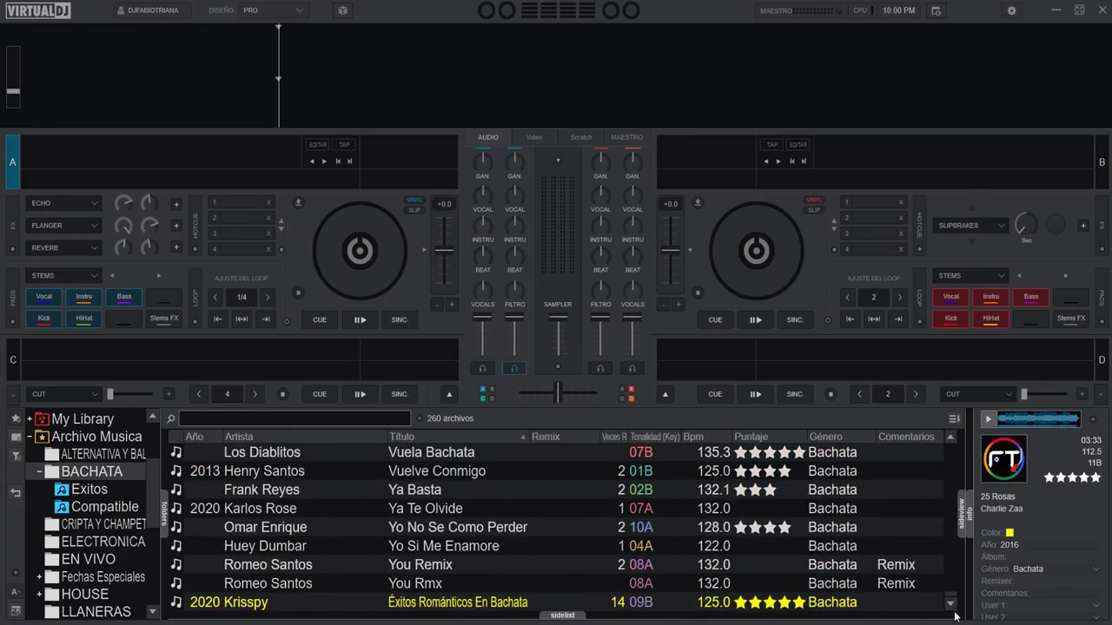
{"action": "left_click", "coordinate": [311, 606]}
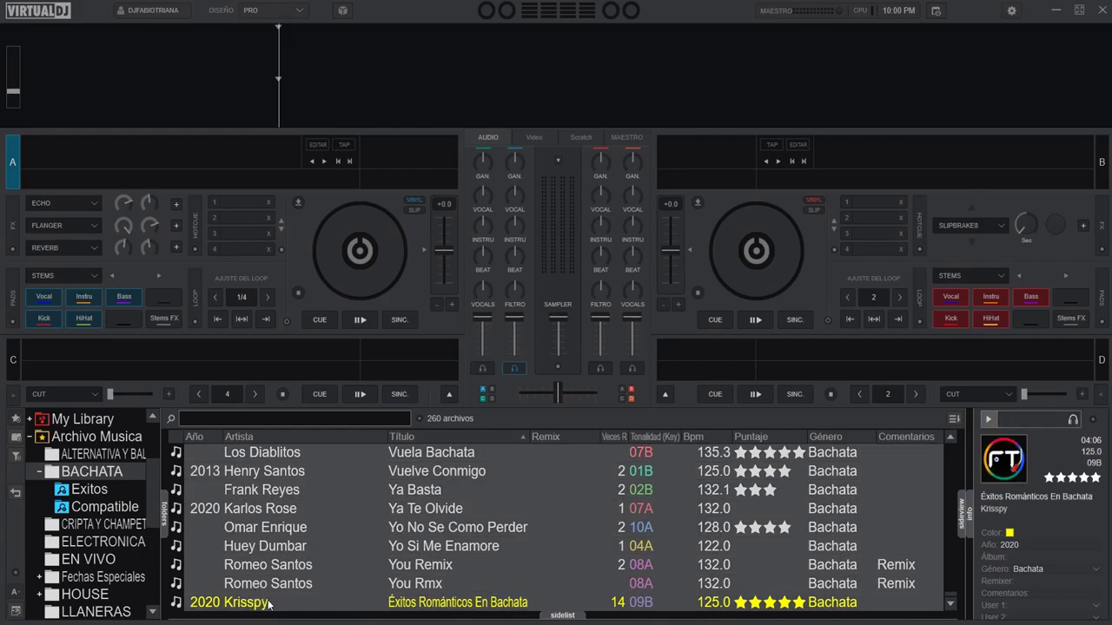
Examine the tags of the track Palomita Blanca in the tag editor, including the genre options, and close it without changes
{"action": "scroll", "coordinate": [304, 573], "scroll_direction": "up", "scroll_amount": 15}
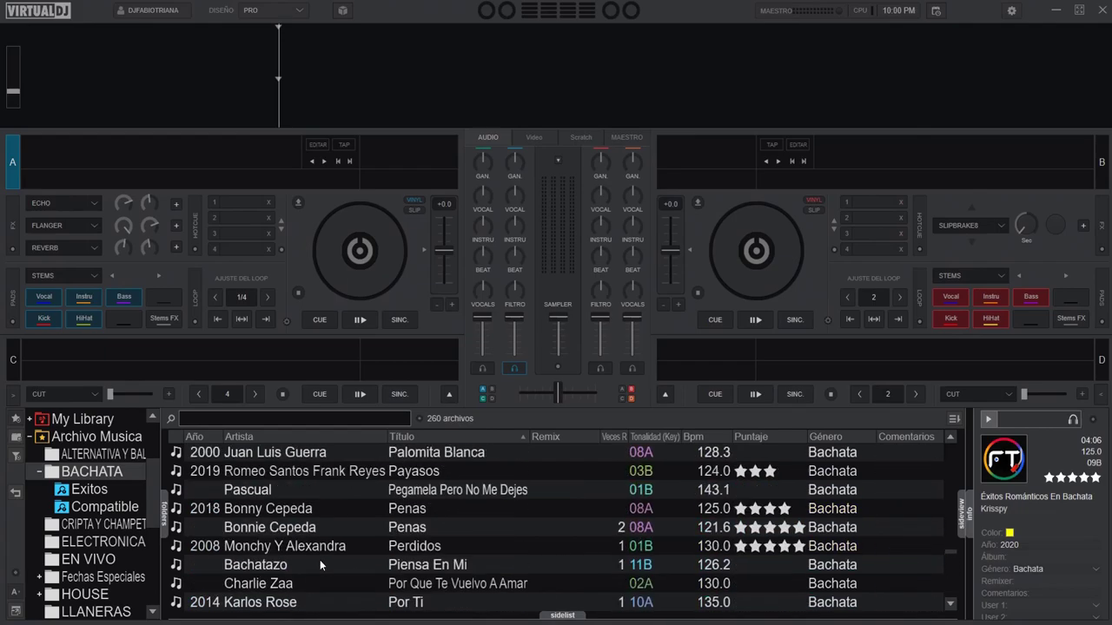
{"action": "scroll", "coordinate": [319, 564], "scroll_direction": "up", "scroll_amount": 2}
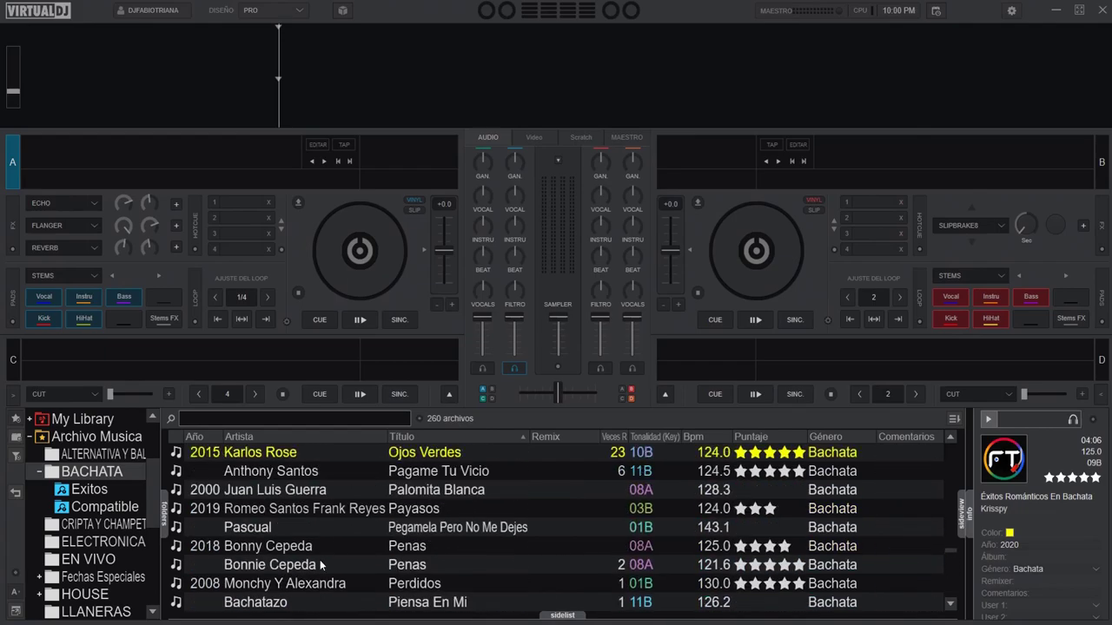
{"action": "right_click", "coordinate": [296, 493]}
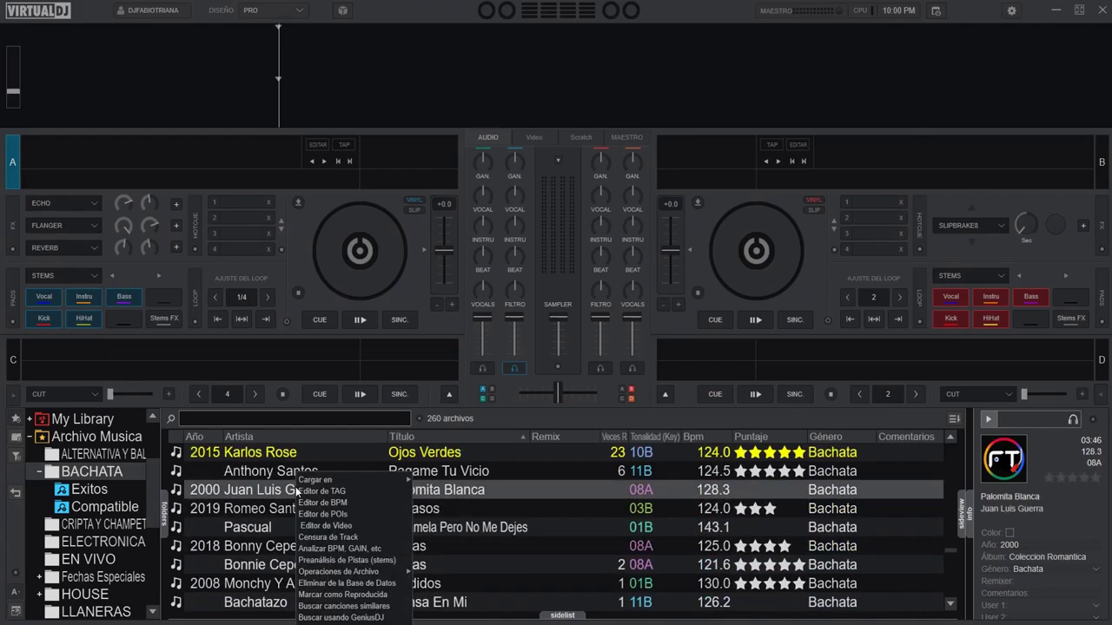
{"action": "left_click", "coordinate": [347, 493]}
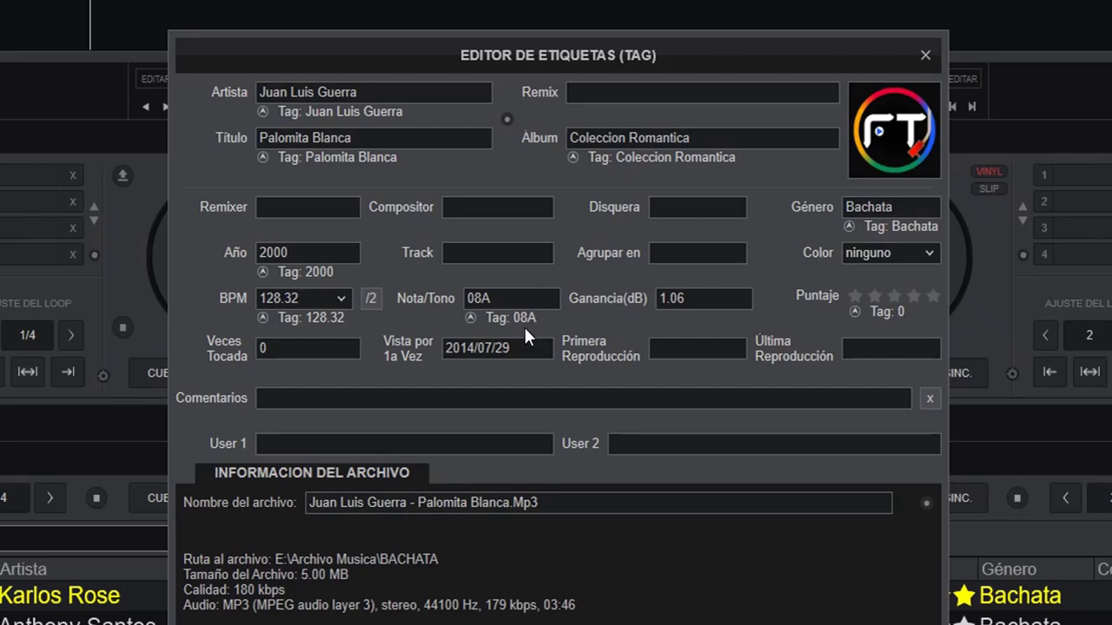
{"action": "left_click", "coordinate": [916, 208]}
{"action": "left_click", "coordinate": [908, 205]}
{"action": "key", "text": "Escape"}
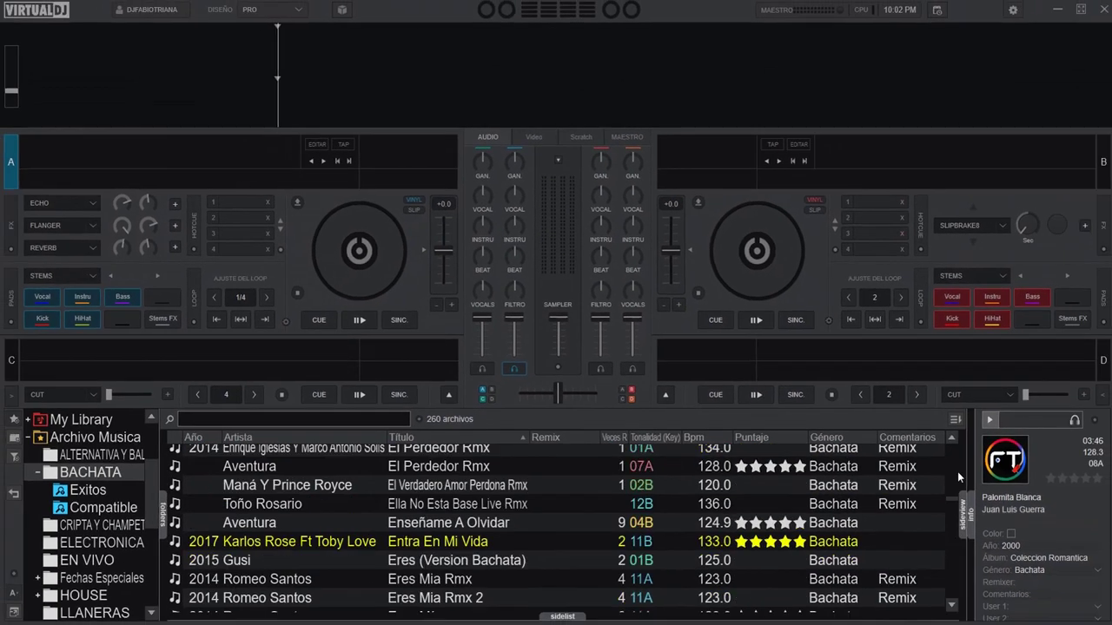
Select every track in the BACHATA list, from 25 Rosas through Éxitos Románticos En Bachata
{"action": "scroll", "coordinate": [957, 471], "scroll_direction": "up", "scroll_amount": 5}
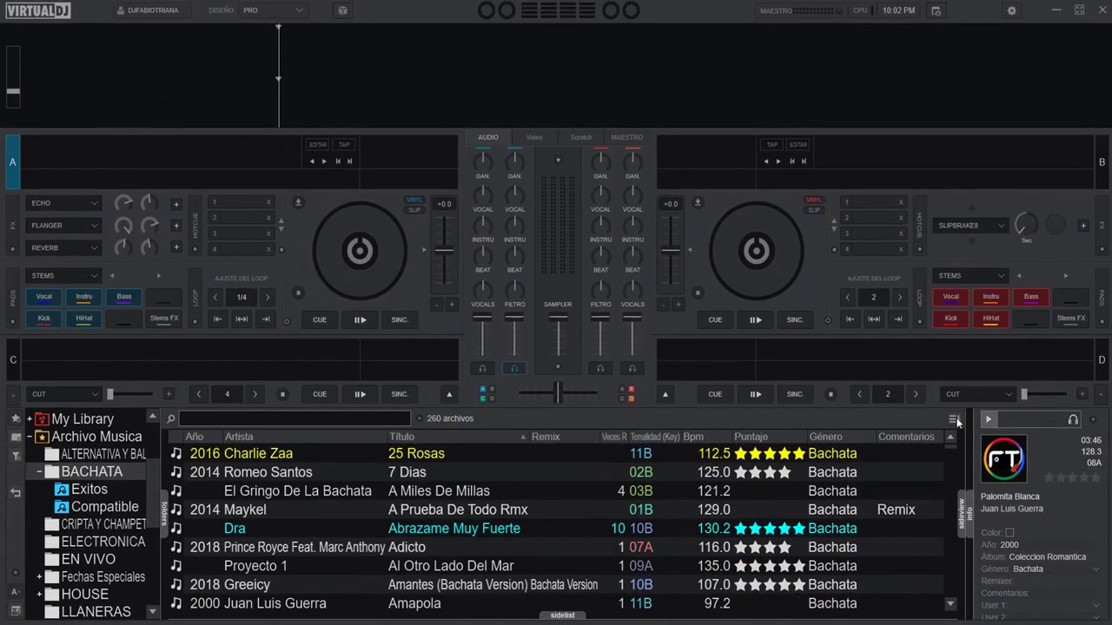
{"action": "left_click", "coordinate": [289, 453]}
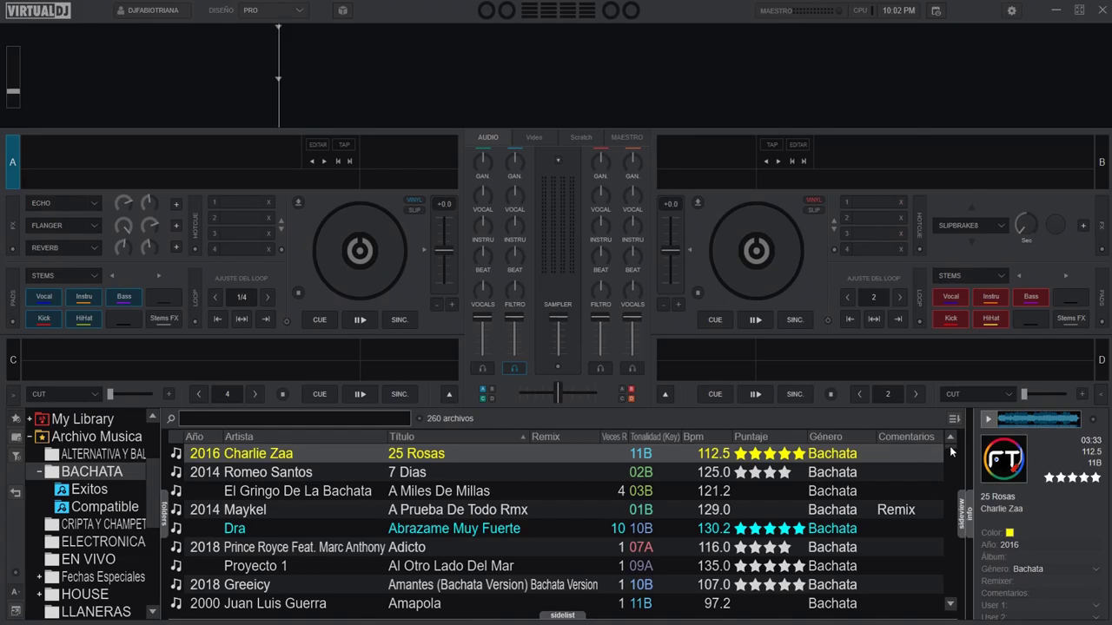
{"action": "left_click_drag", "start_coordinate": [950, 452], "coordinate": [951, 608]}
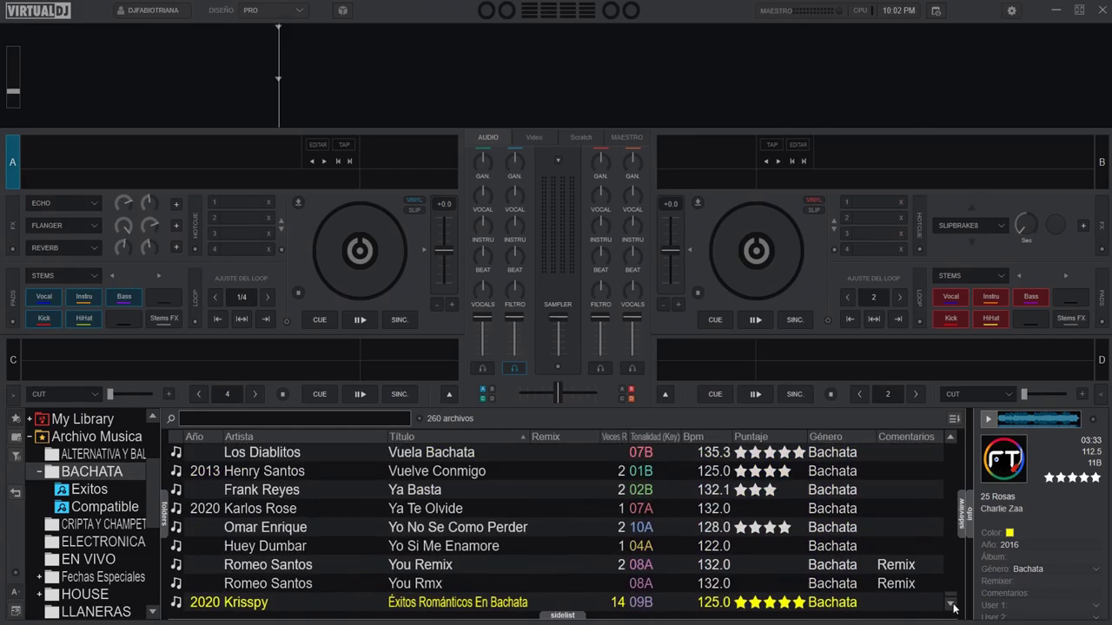
{"action": "left_click", "coordinate": [438, 603]}
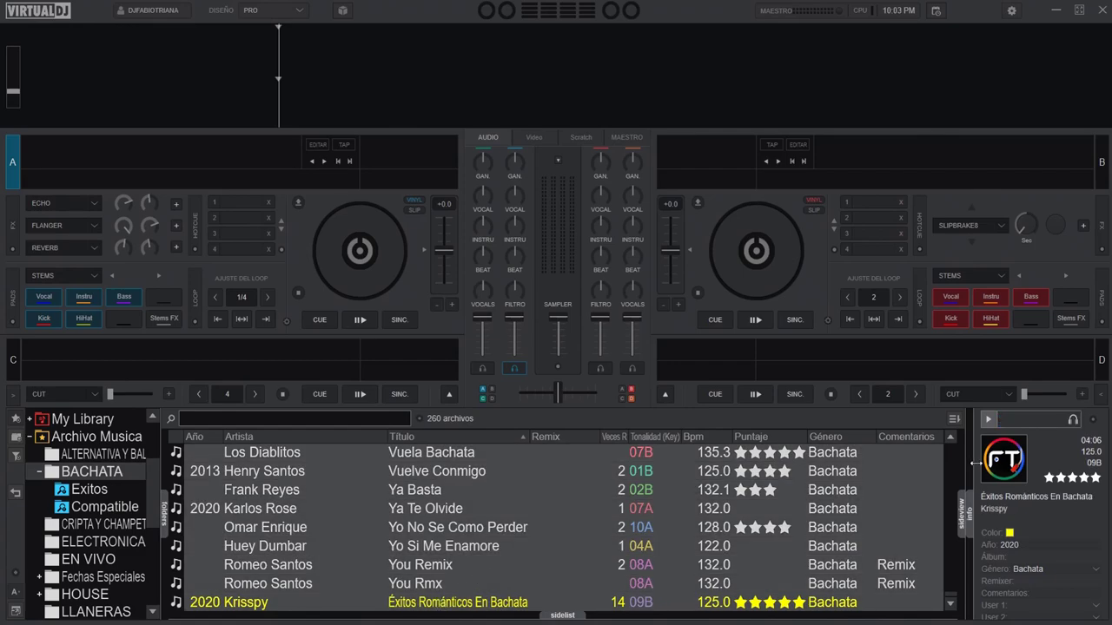
Move the selected tracks to the Archivo Musica folder on Disco (E:) and open that folder in the folder tree
{"action": "right_click", "coordinate": [272, 473]}
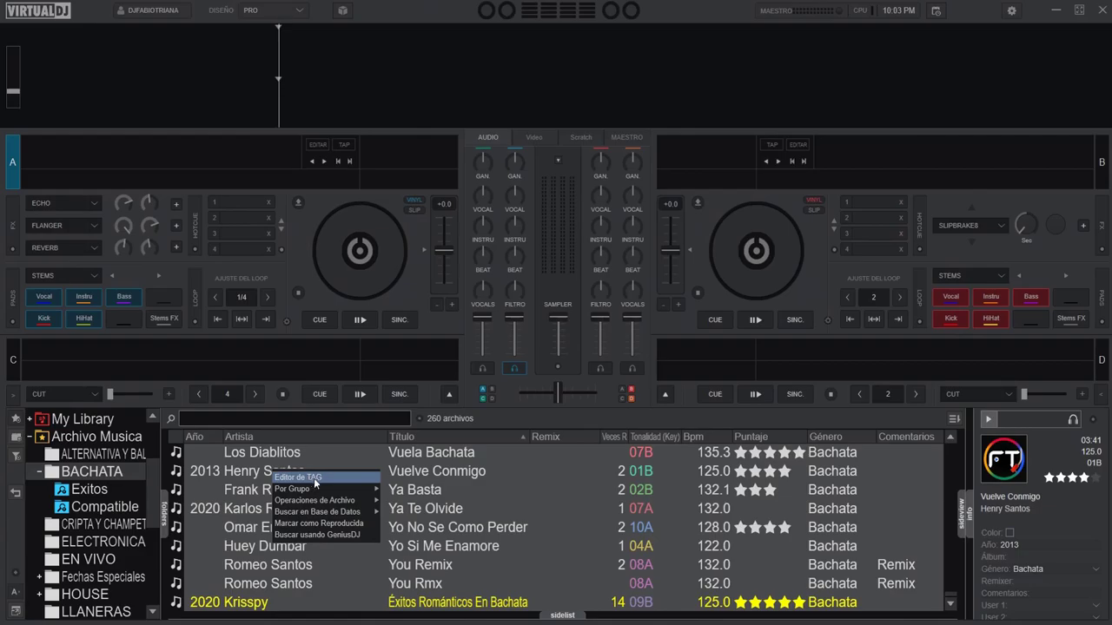
{"action": "mouse_move", "coordinate": [325, 483]}
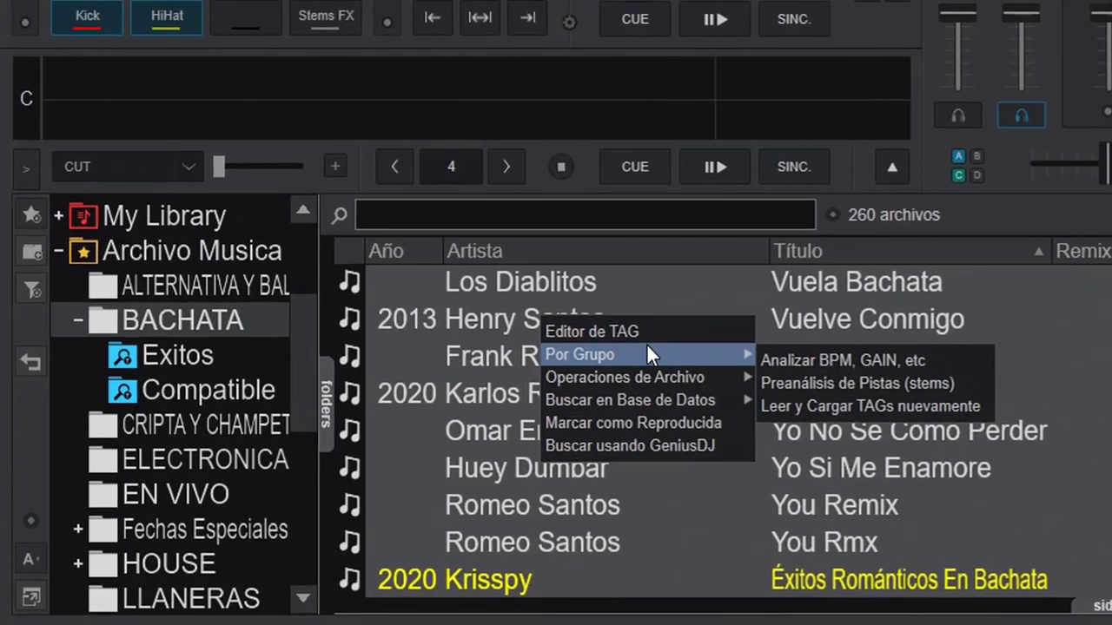
{"action": "mouse_move", "coordinate": [626, 376]}
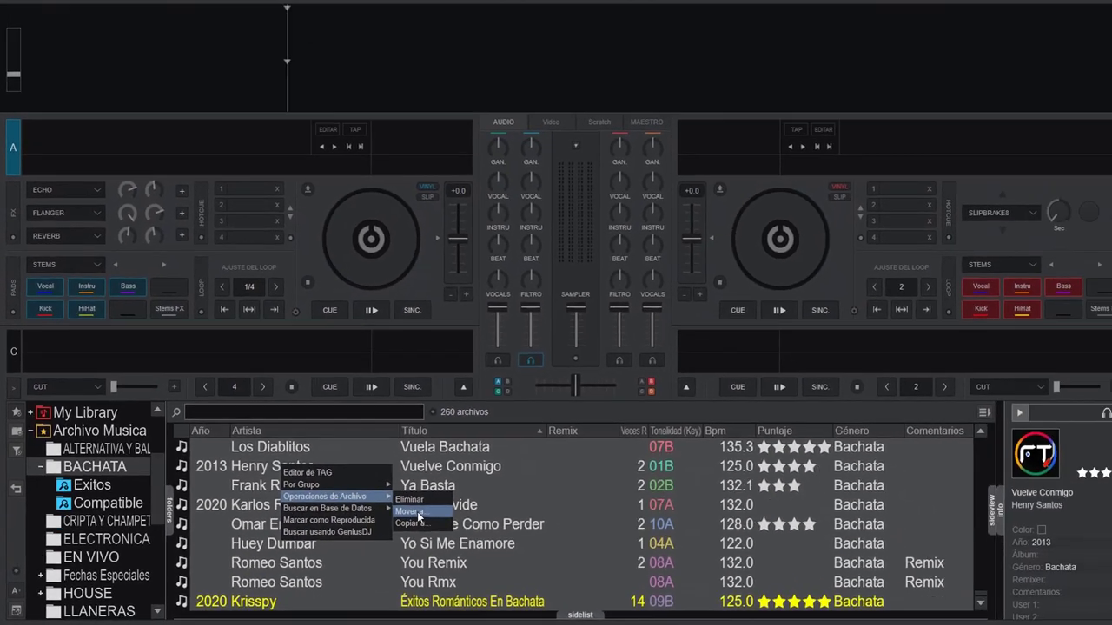
{"action": "left_click", "coordinate": [809, 404]}
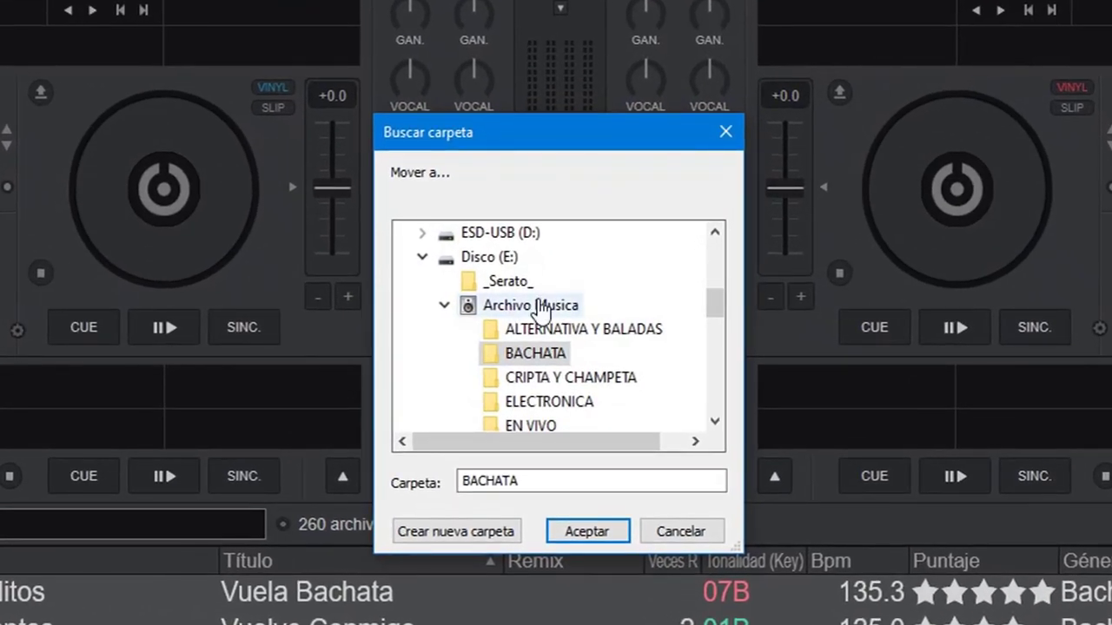
{"action": "left_click", "coordinate": [545, 311]}
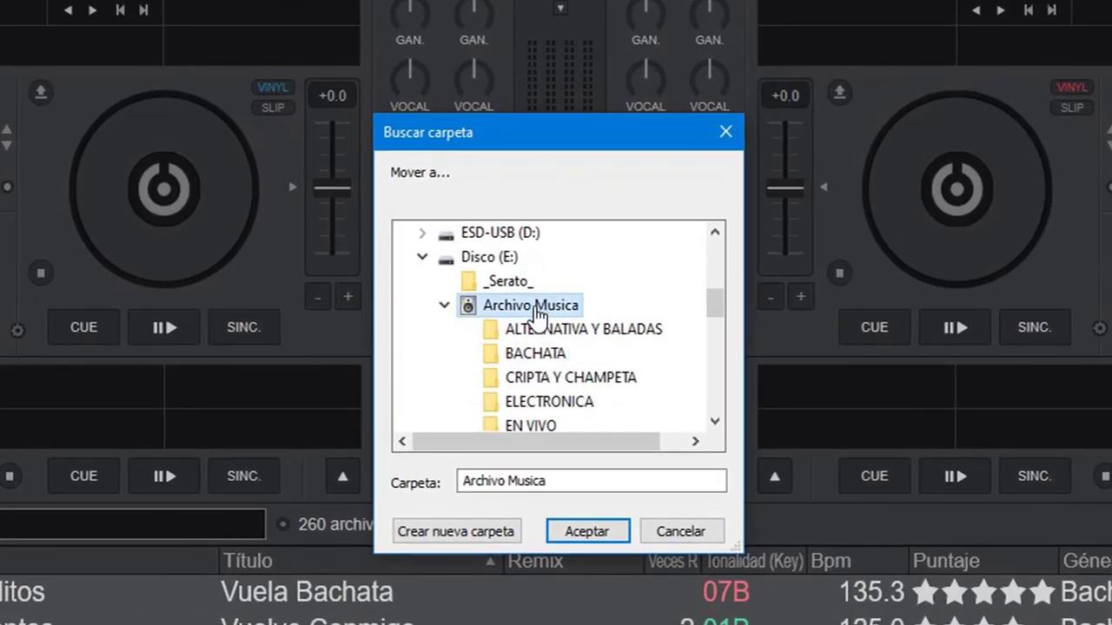
{"action": "left_click", "coordinate": [592, 531]}
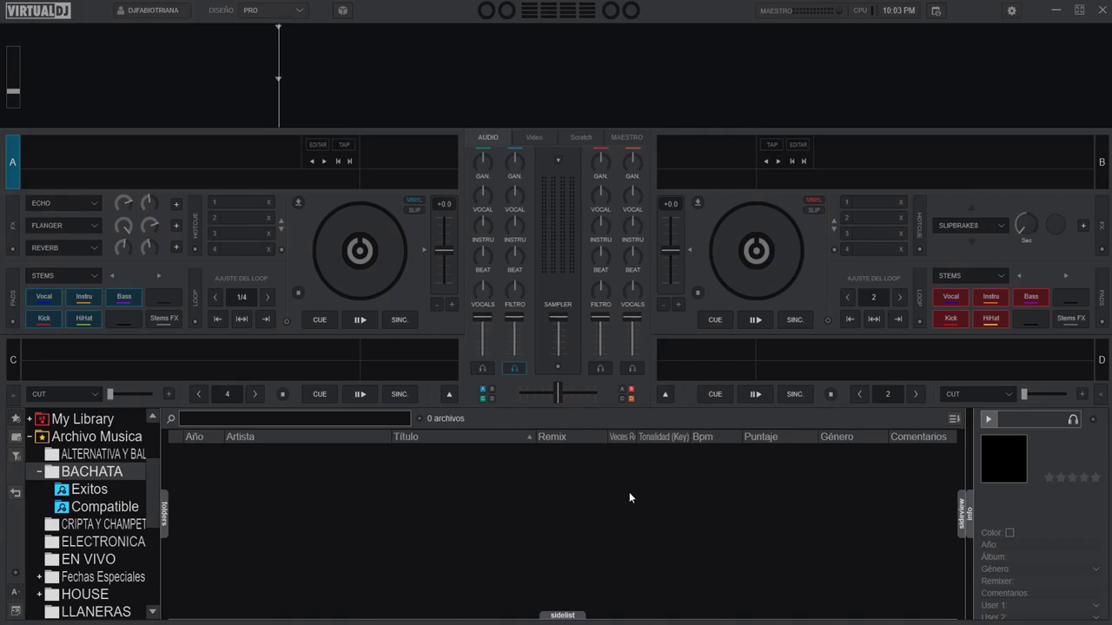
{"action": "left_click", "coordinate": [113, 439]}
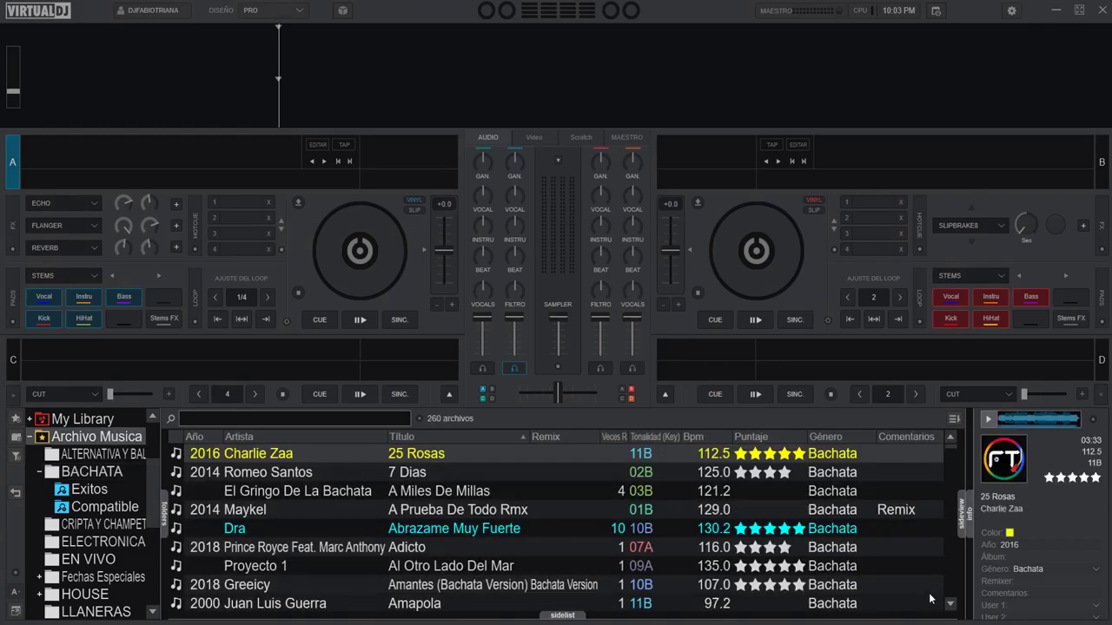
Remove the missing files from the database with Remover archivos faltantes de la Base de Datos
{"action": "left_click", "coordinate": [14, 608]}
{"action": "mouse_move", "coordinate": [99, 567]}
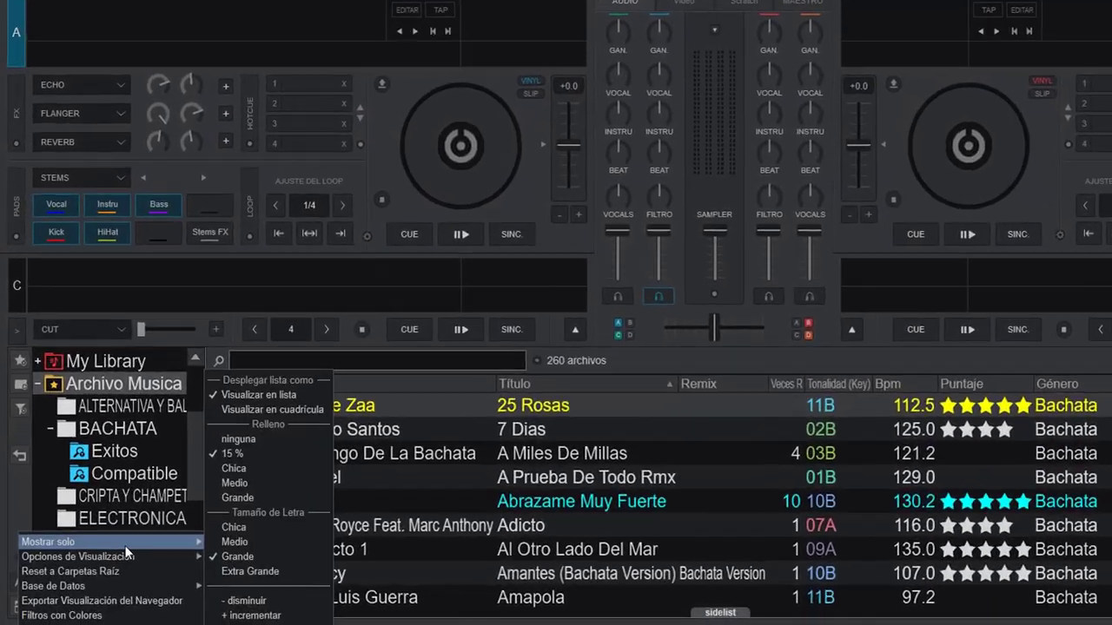
{"action": "mouse_move", "coordinate": [90, 587]}
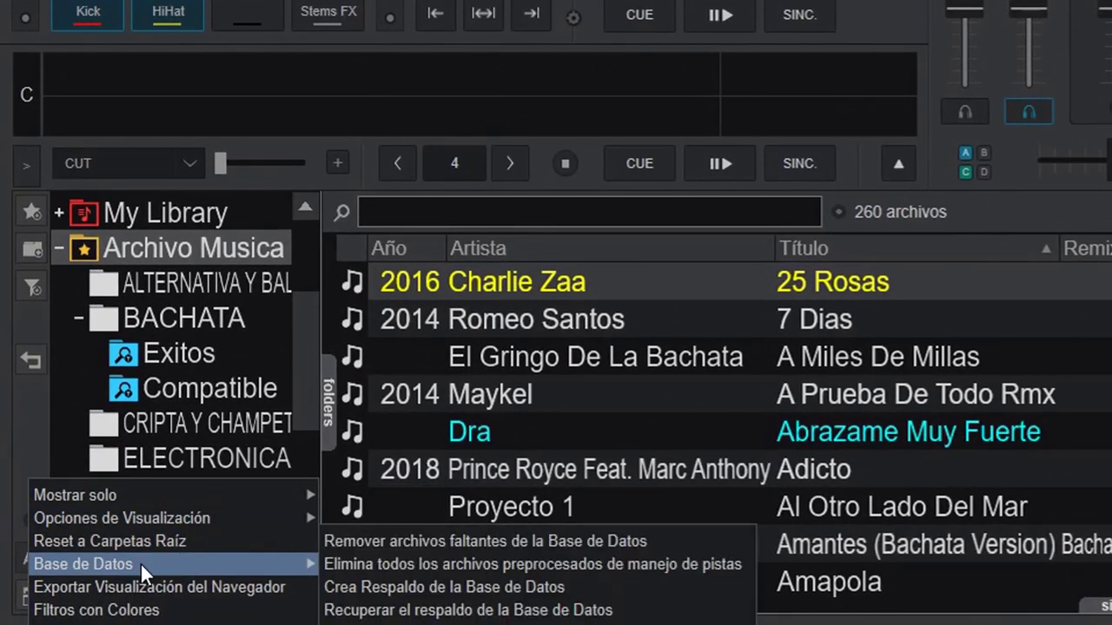
{"action": "left_click", "coordinate": [427, 540]}
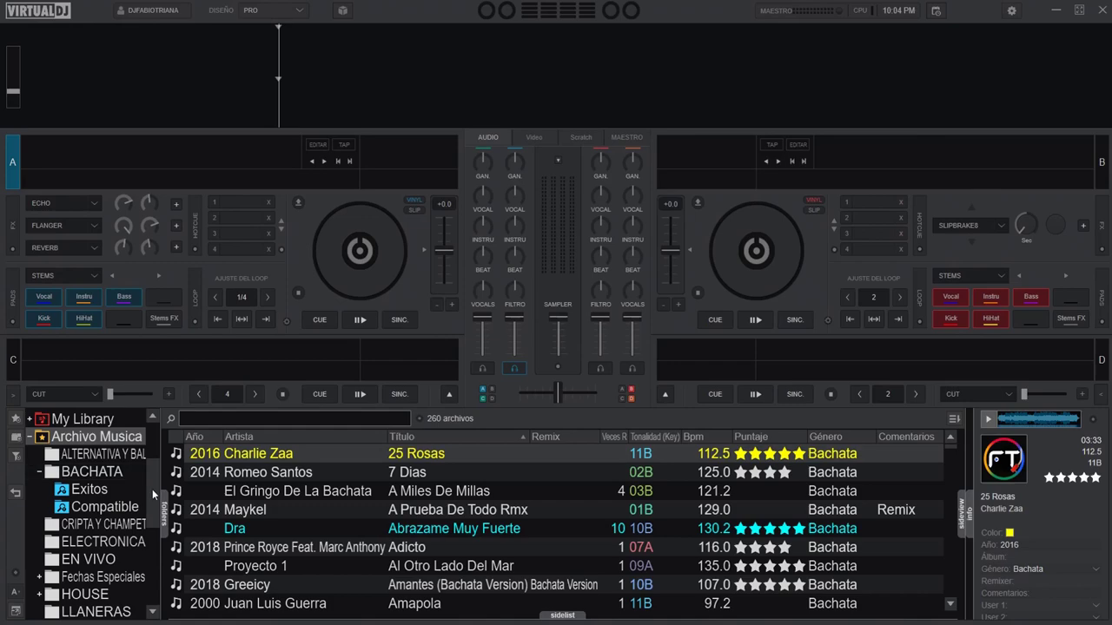
Switch to File Explorer, check the files in Archivo Musica and inside its BACHATA folder, and return to VirtualDJ
{"action": "left_click_drag", "start_coordinate": [152, 489], "coordinate": [153, 480]}
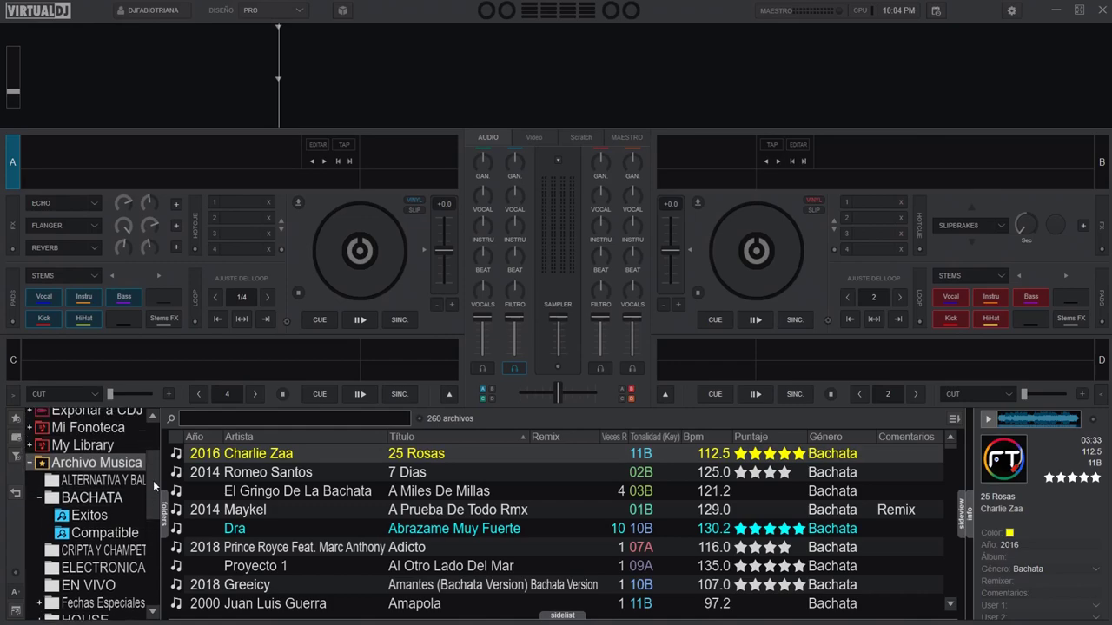
{"action": "left_click_drag", "start_coordinate": [152, 486], "coordinate": [154, 457]}
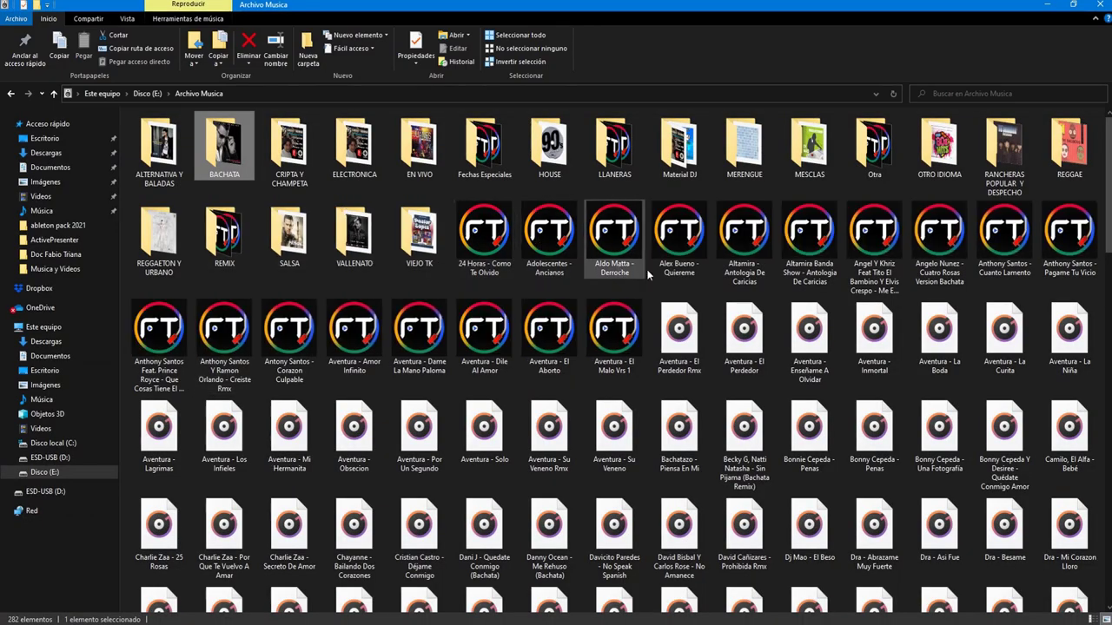
{"action": "scroll", "coordinate": [779, 417], "scroll_direction": "down", "scroll_amount": 10}
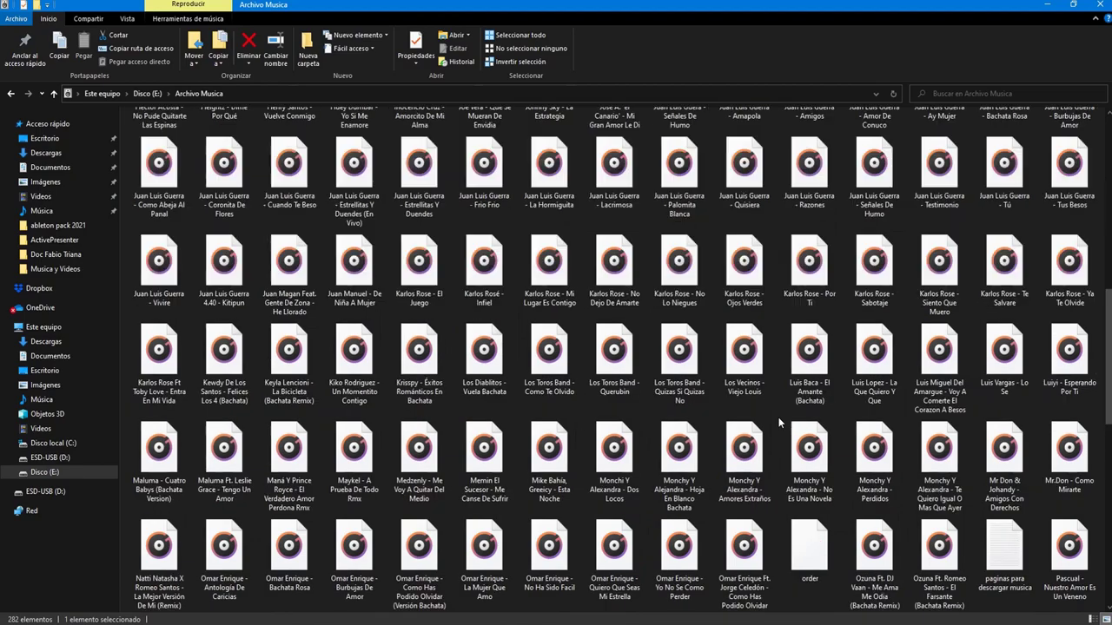
{"action": "scroll", "coordinate": [778, 417], "scroll_direction": "up", "scroll_amount": 10}
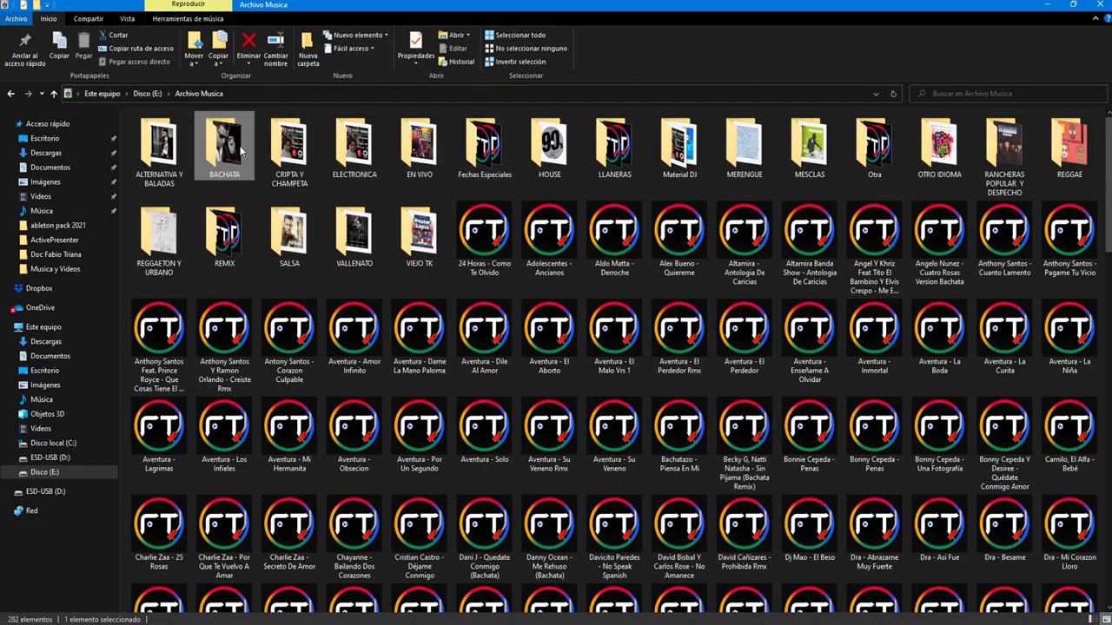
{"action": "double_click", "coordinate": [237, 149]}
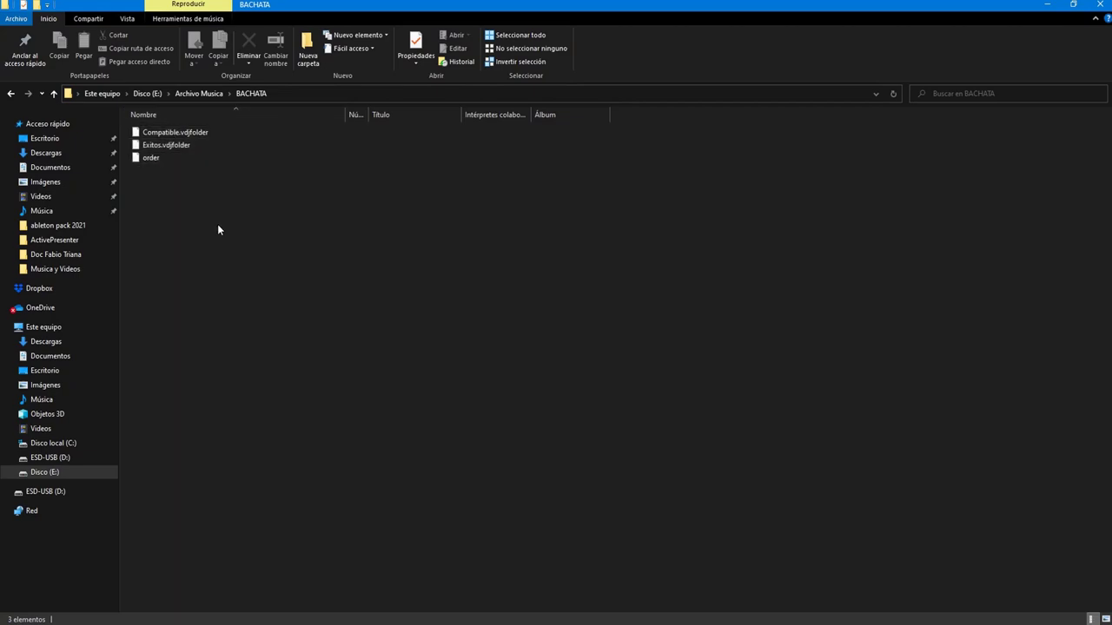
{"action": "left_click", "coordinate": [1049, 6]}
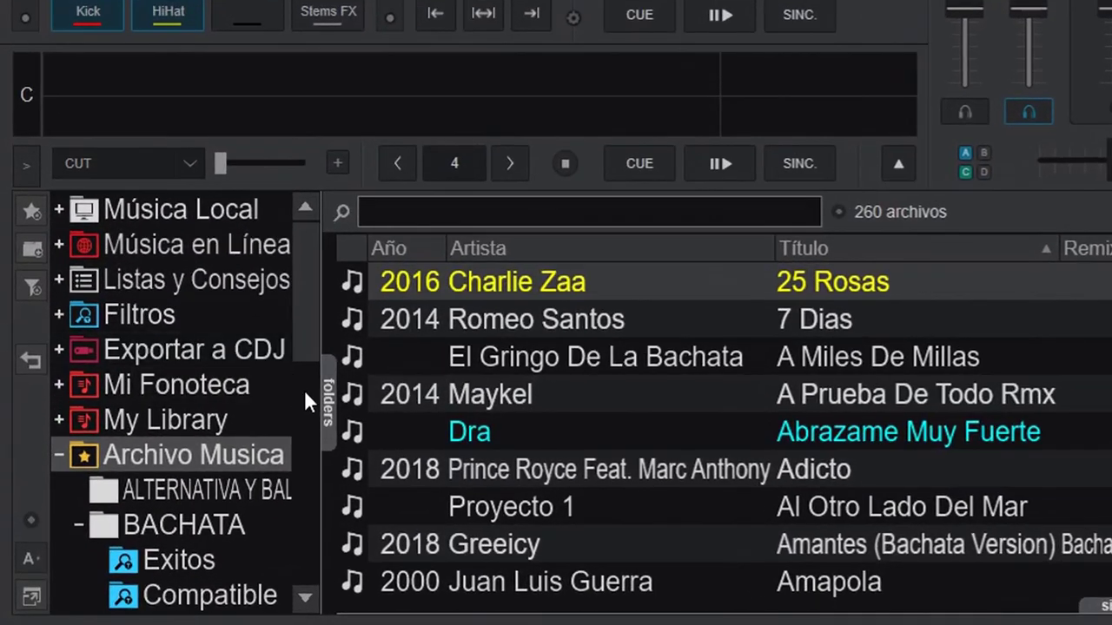
Expand Música Local, Discos and Disco (E:) in the folder tree and open the Archivo Musica folder there
{"action": "left_click", "coordinate": [61, 210]}
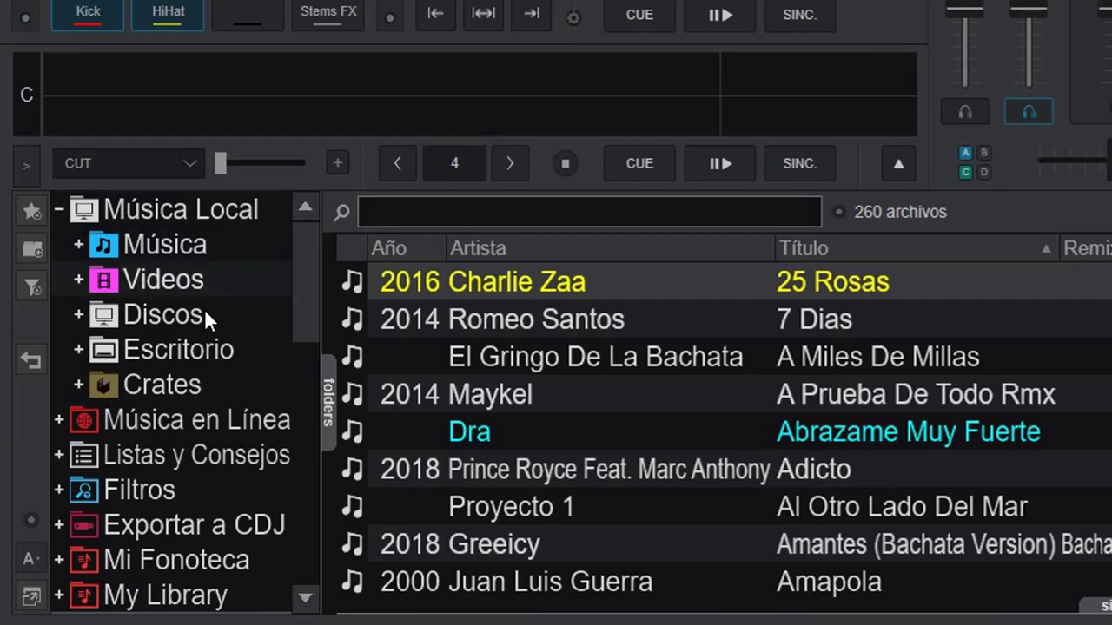
{"action": "left_click", "coordinate": [78, 315]}
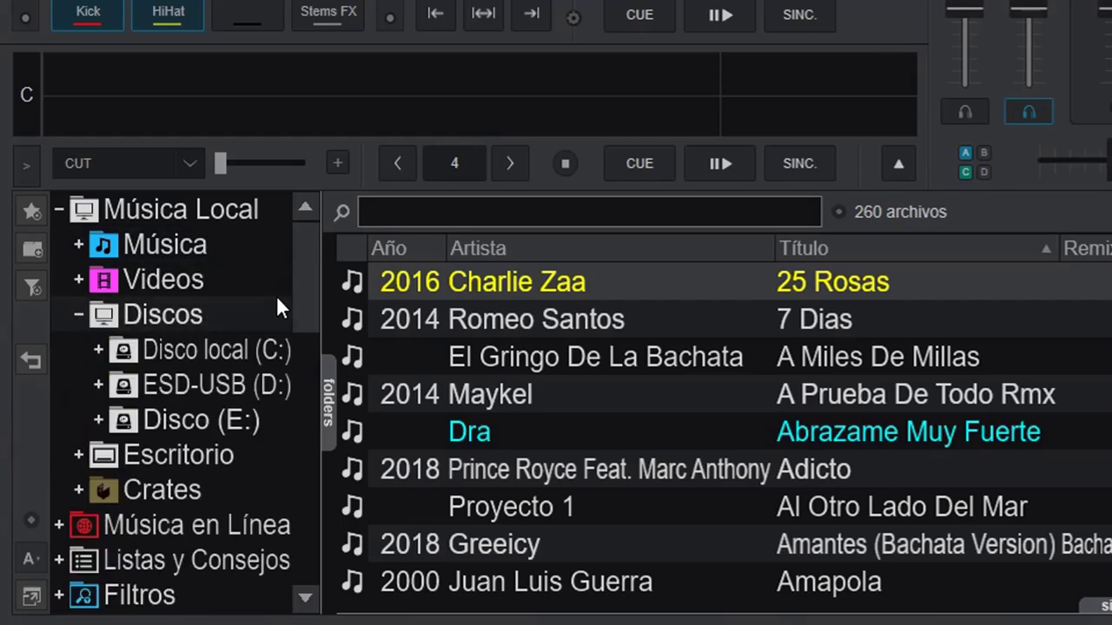
{"action": "left_click_drag", "start_coordinate": [309, 286], "coordinate": [310, 322]}
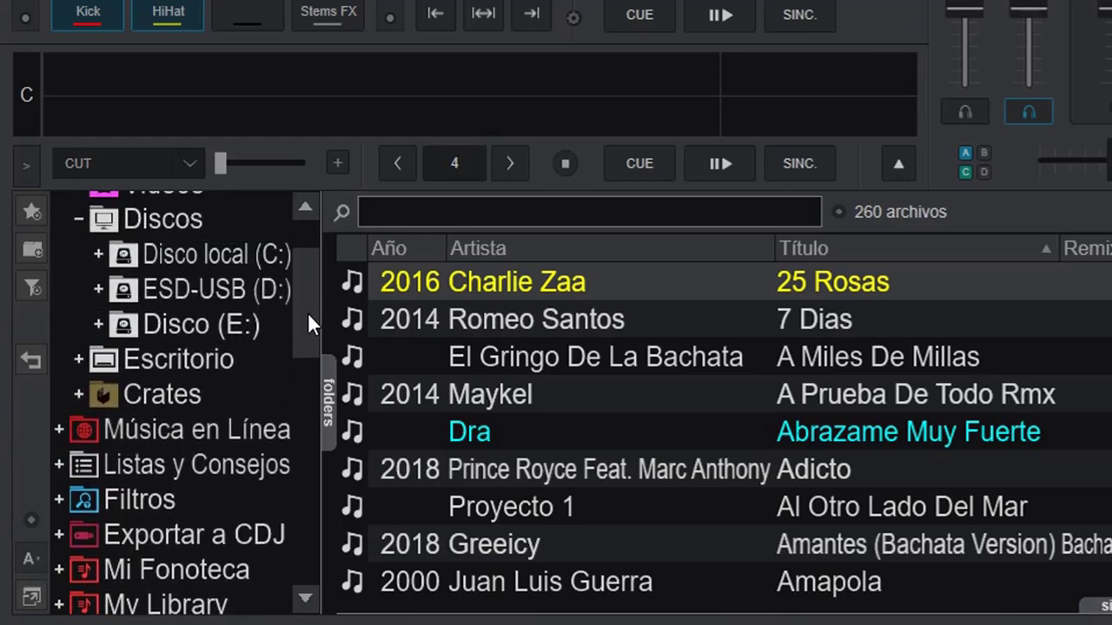
{"action": "left_click", "coordinate": [99, 325]}
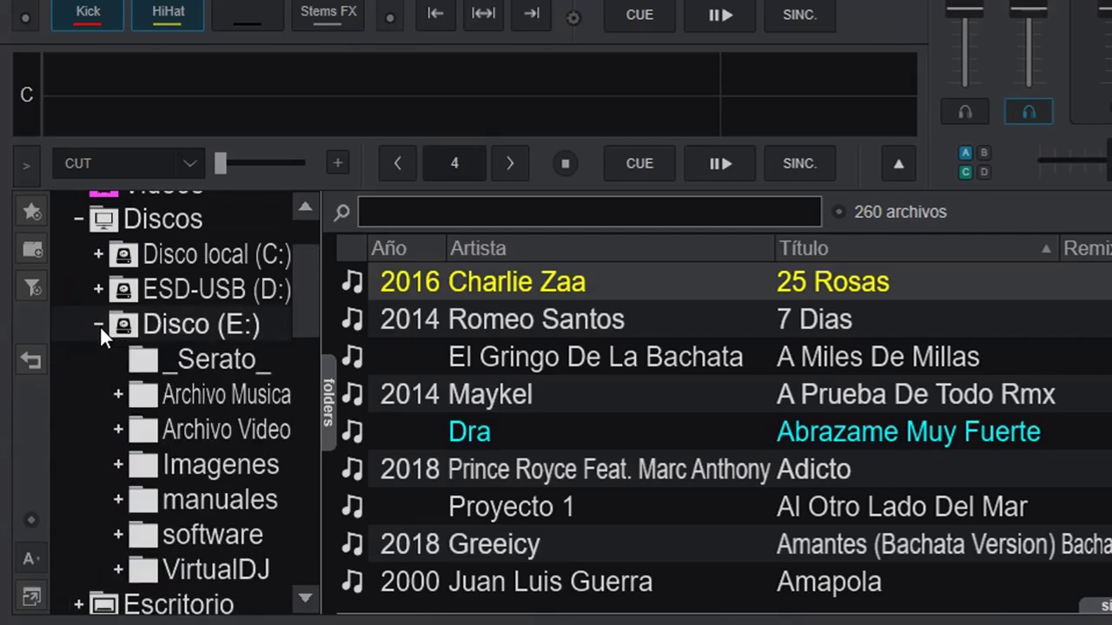
{"action": "double_click", "coordinate": [198, 395]}
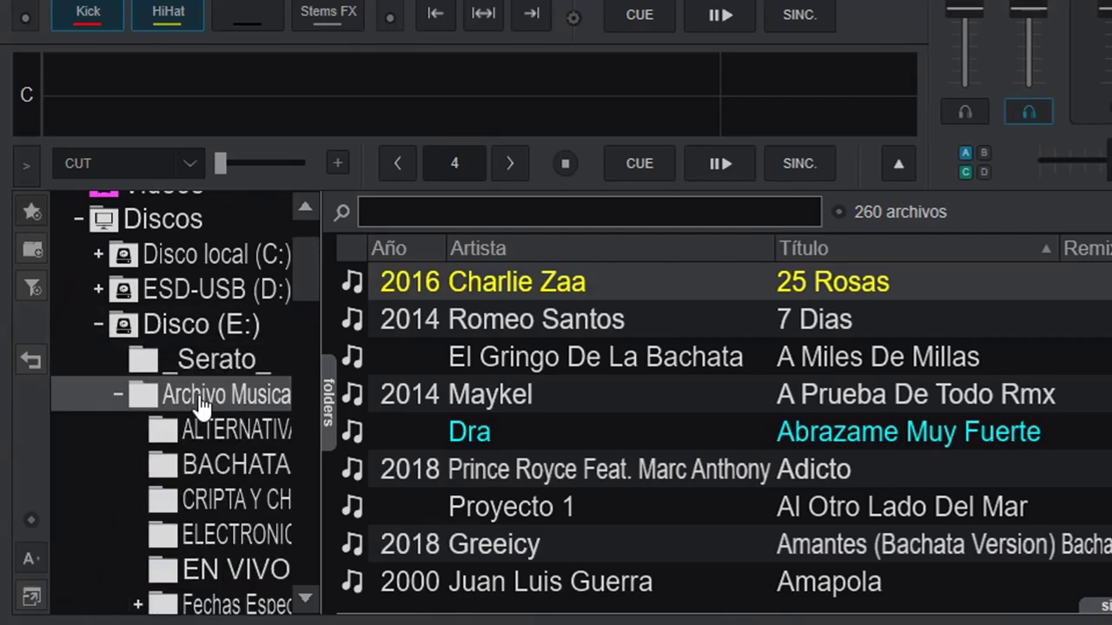
Create a filter folder named Bachata inside the Archivo Musica folder on Disco (E:)
{"action": "left_click", "coordinate": [35, 283]}
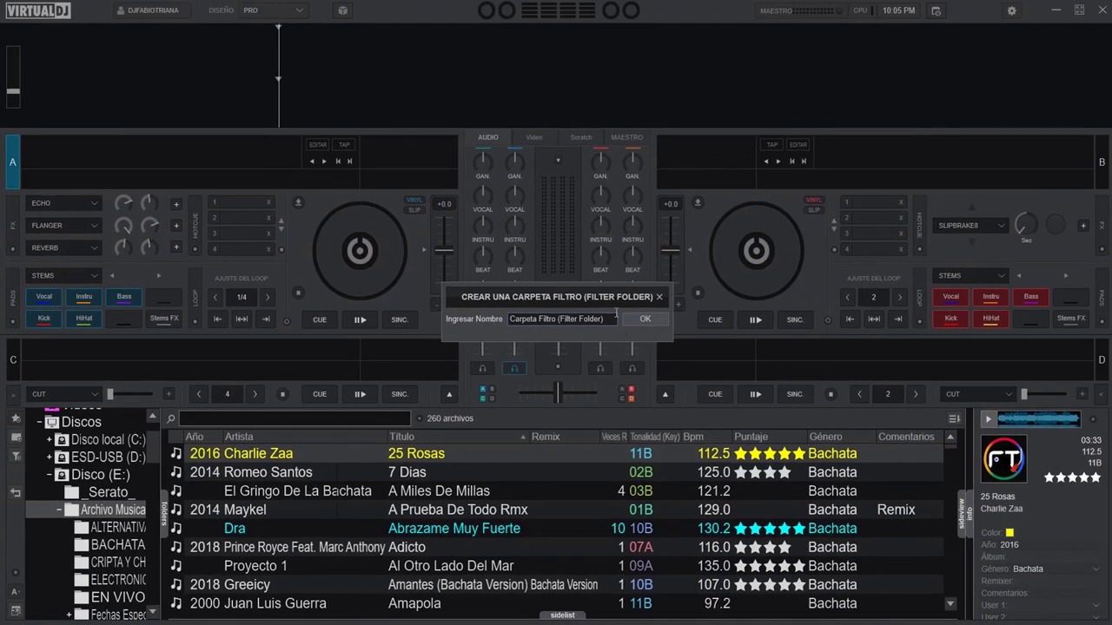
{"action": "left_click_drag", "start_coordinate": [611, 317], "coordinate": [453, 320]}
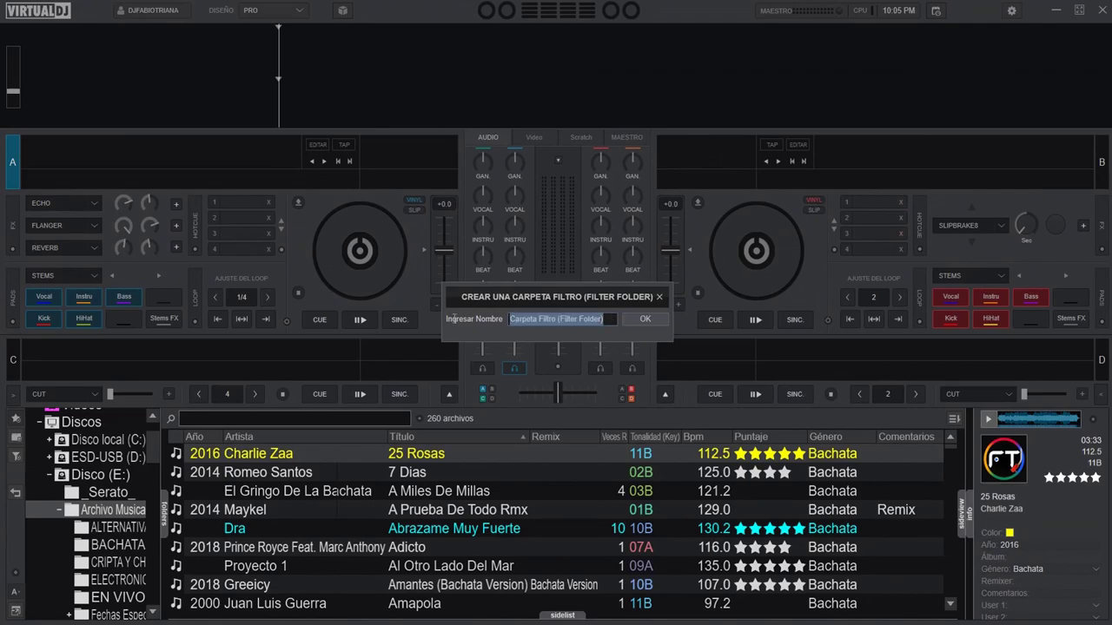
{"action": "type", "text": "Bachata"}
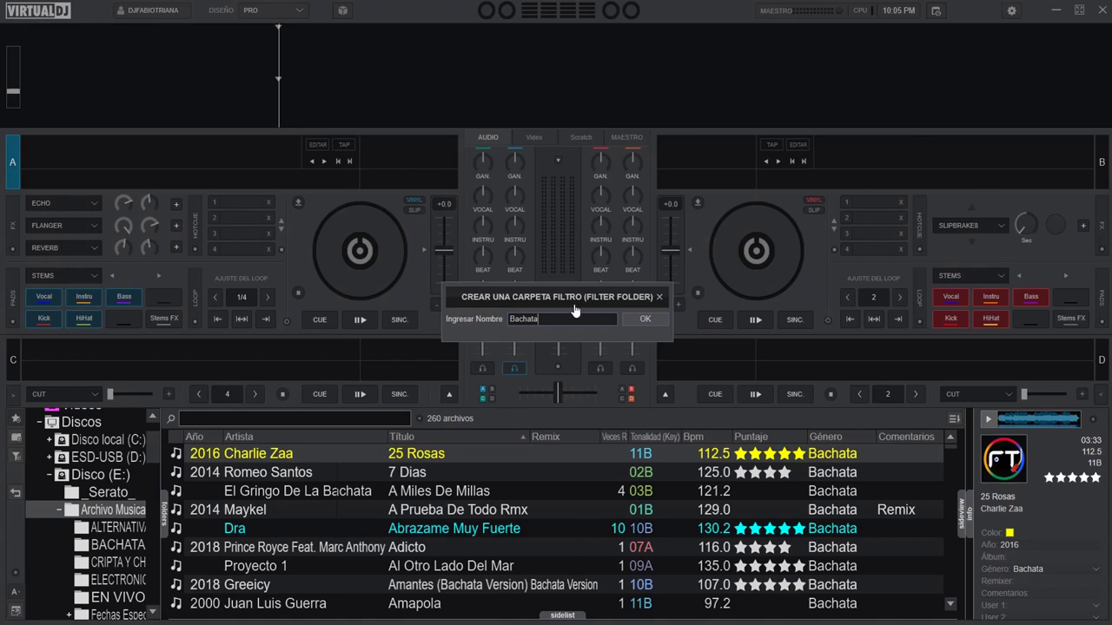
{"action": "left_click", "coordinate": [658, 318]}
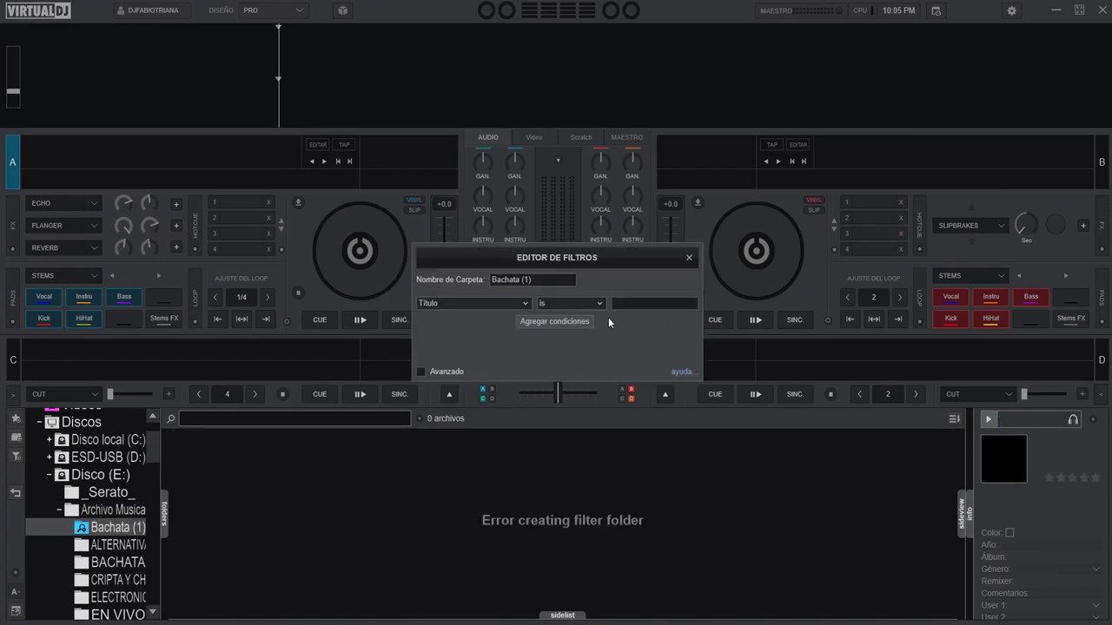
Set the new filter folder's condition to Género is Bachata and close the filter editor
{"action": "left_click", "coordinate": [504, 299]}
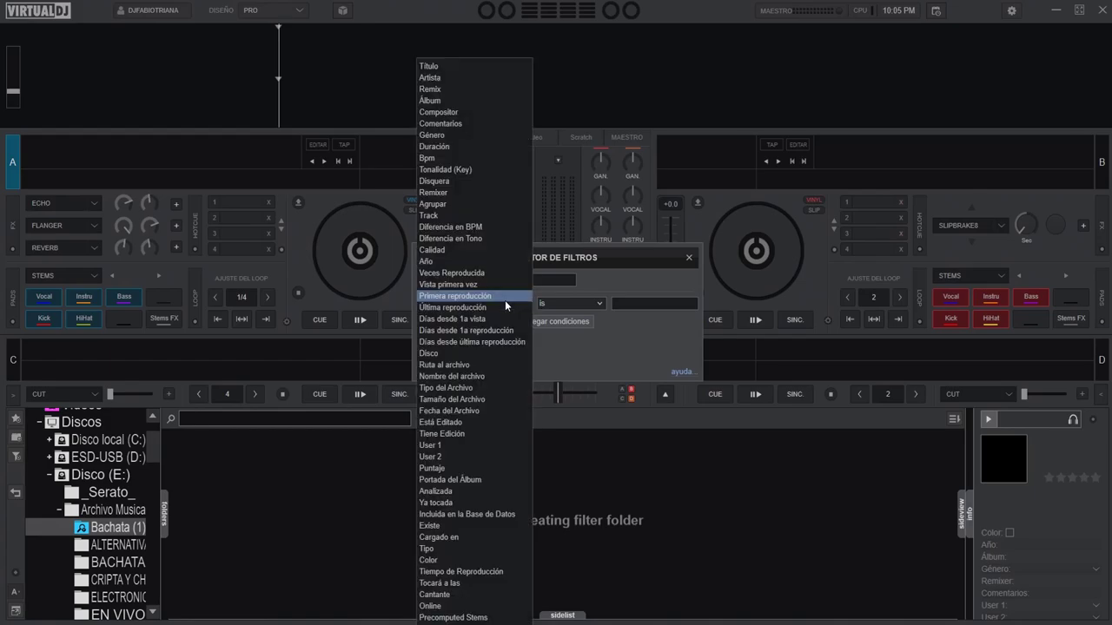
{"action": "left_click", "coordinate": [462, 137]}
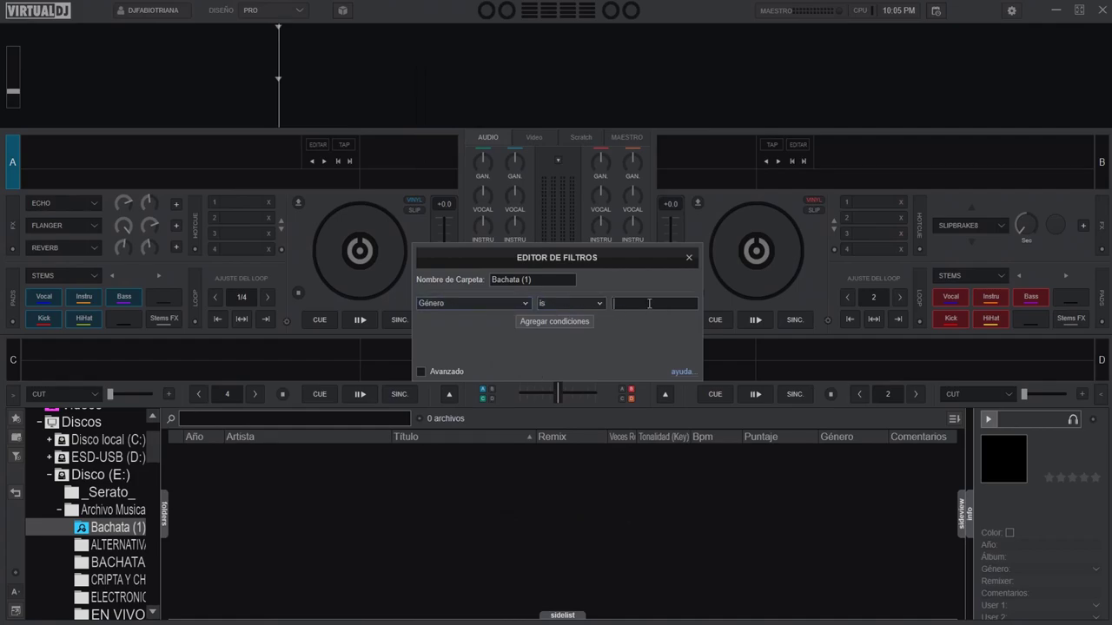
{"action": "type", "text": "Bachata"}
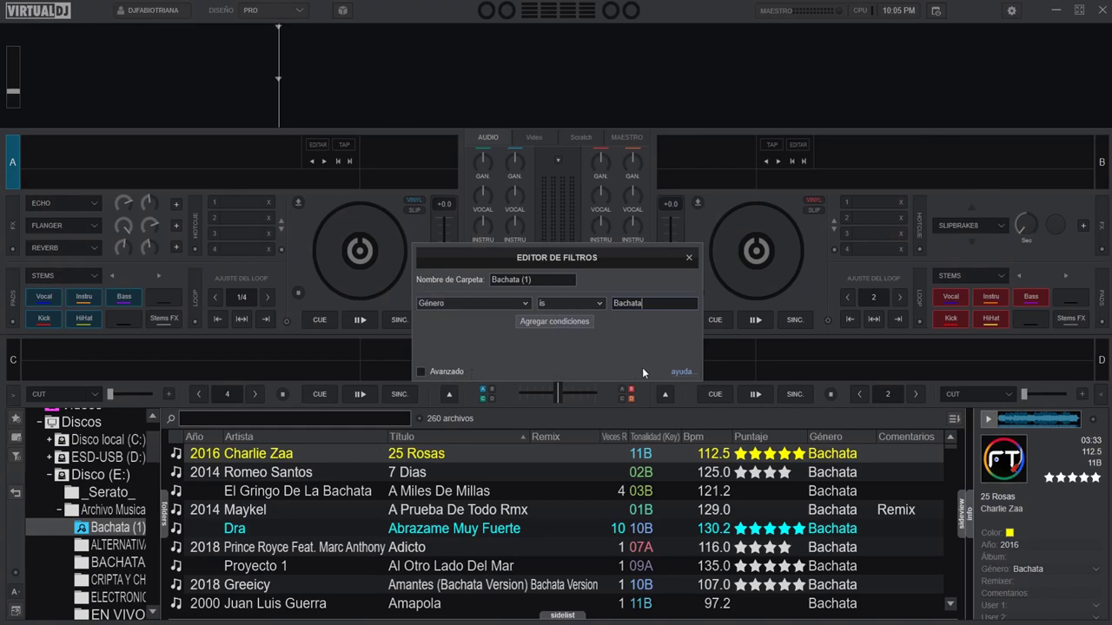
{"action": "left_click", "coordinate": [688, 258]}
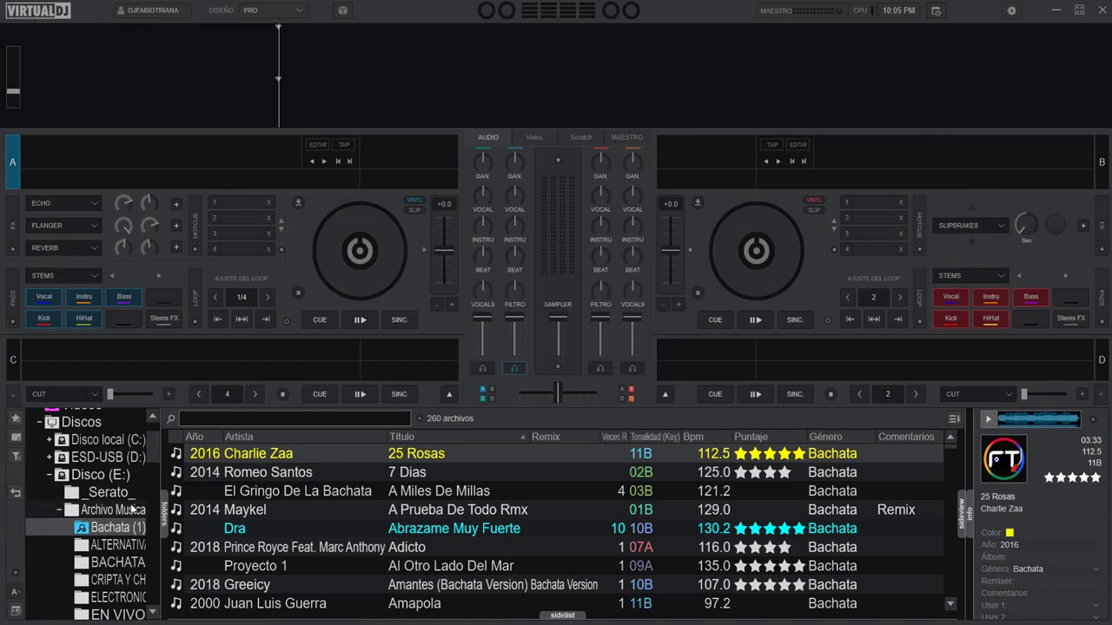
Collapse Discos in the folder tree, then collapse and re-expand the favorite folder Archivo Musica to refresh its subfolders
{"action": "left_click", "coordinate": [38, 424]}
{"action": "scroll", "coordinate": [95, 487], "scroll_direction": "down", "scroll_amount": 2}
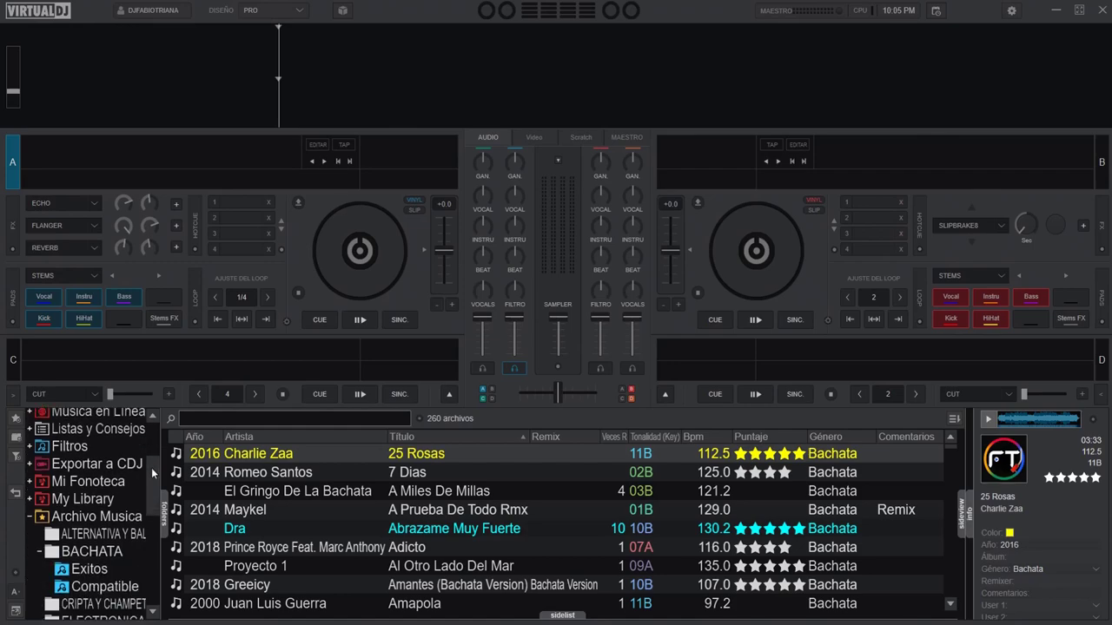
{"action": "left_click", "coordinate": [33, 518]}
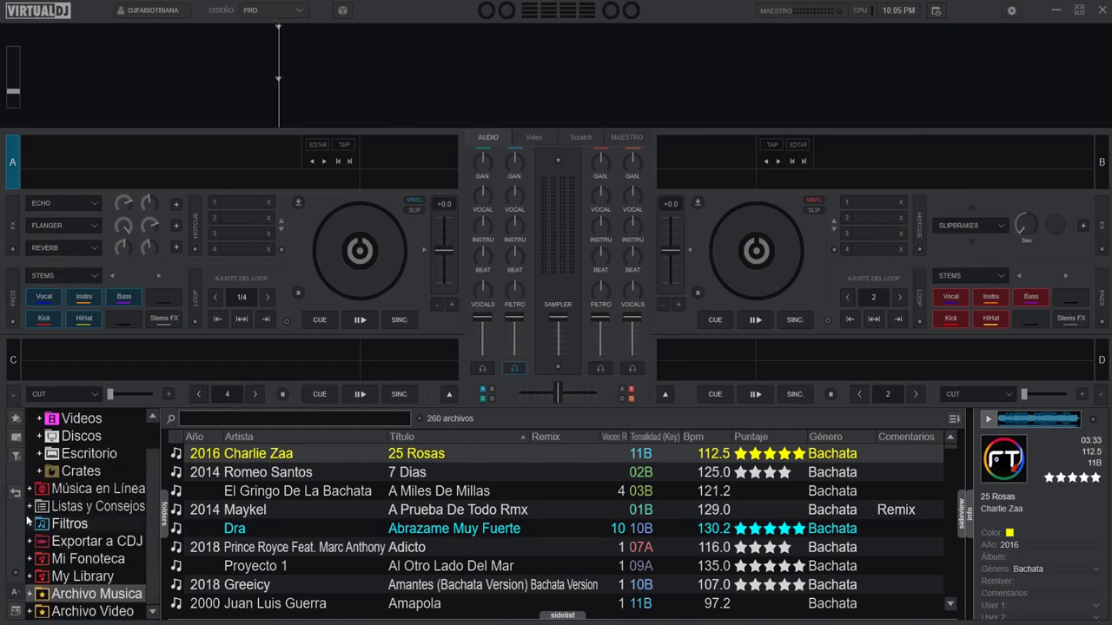
{"action": "left_click", "coordinate": [29, 595]}
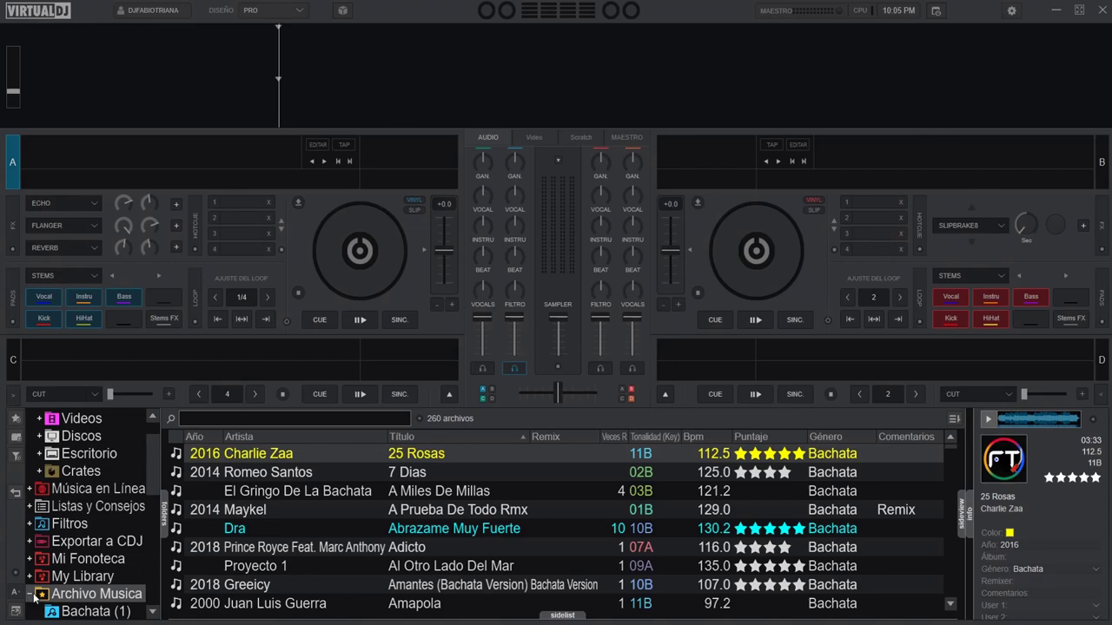
{"action": "left_click_drag", "start_coordinate": [152, 470], "coordinate": [153, 513]}
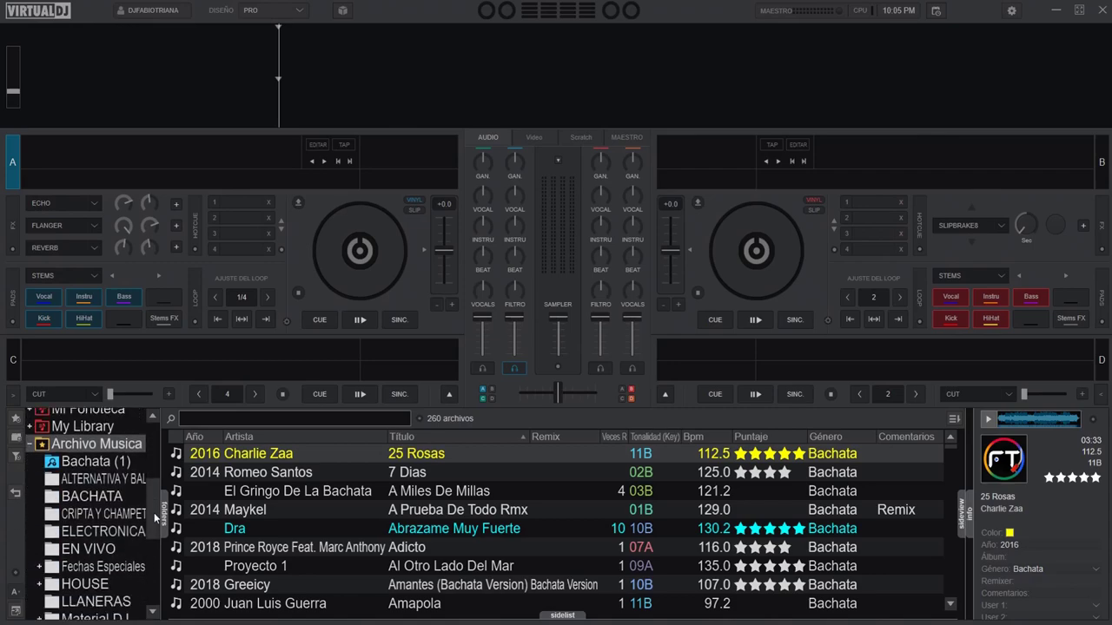
Open the new Bachata filter folder under the favorite Archivo Musica and look through its track list
{"action": "left_click", "coordinate": [91, 462]}
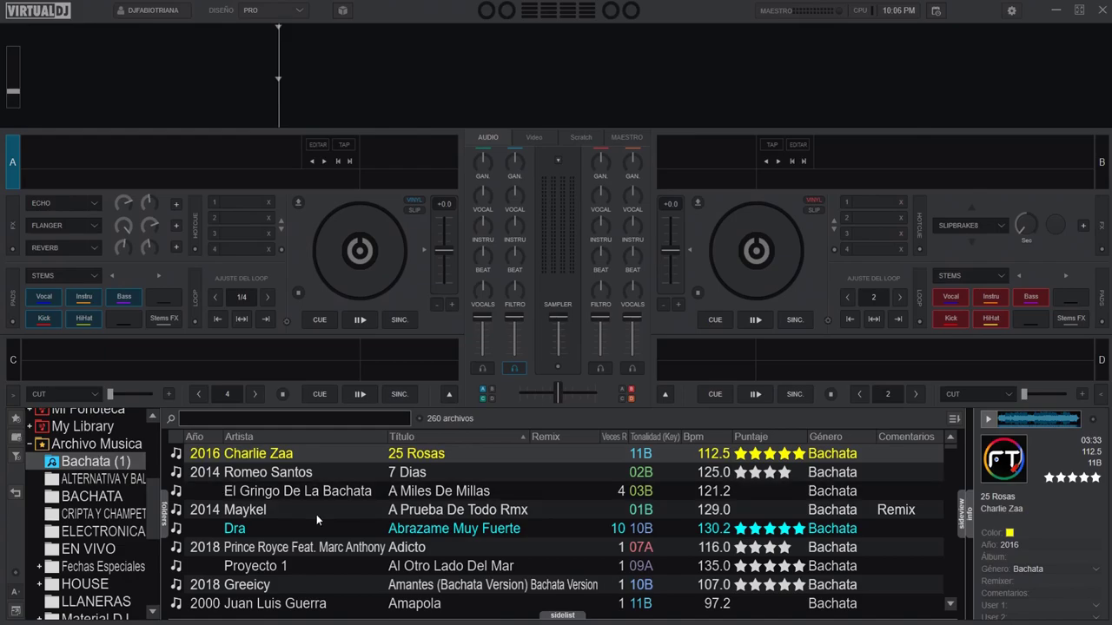
{"action": "scroll", "coordinate": [506, 534], "scroll_direction": "down", "scroll_amount": 3}
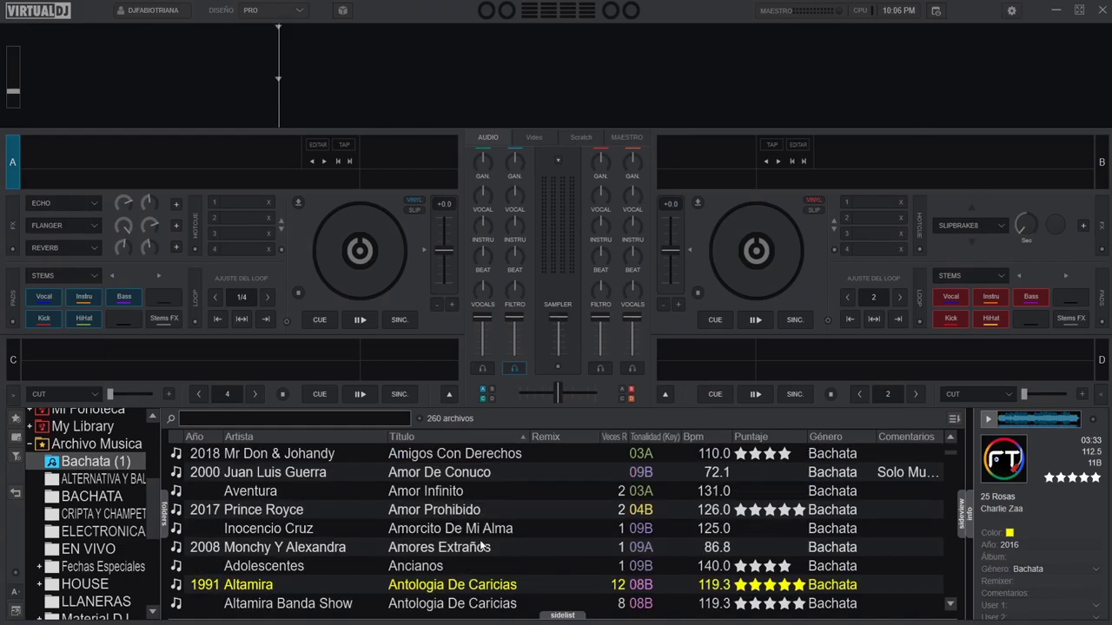
{"action": "scroll", "coordinate": [480, 540], "scroll_direction": "down", "scroll_amount": 8}
{"action": "scroll", "coordinate": [480, 546], "scroll_direction": "down", "scroll_amount": 10}
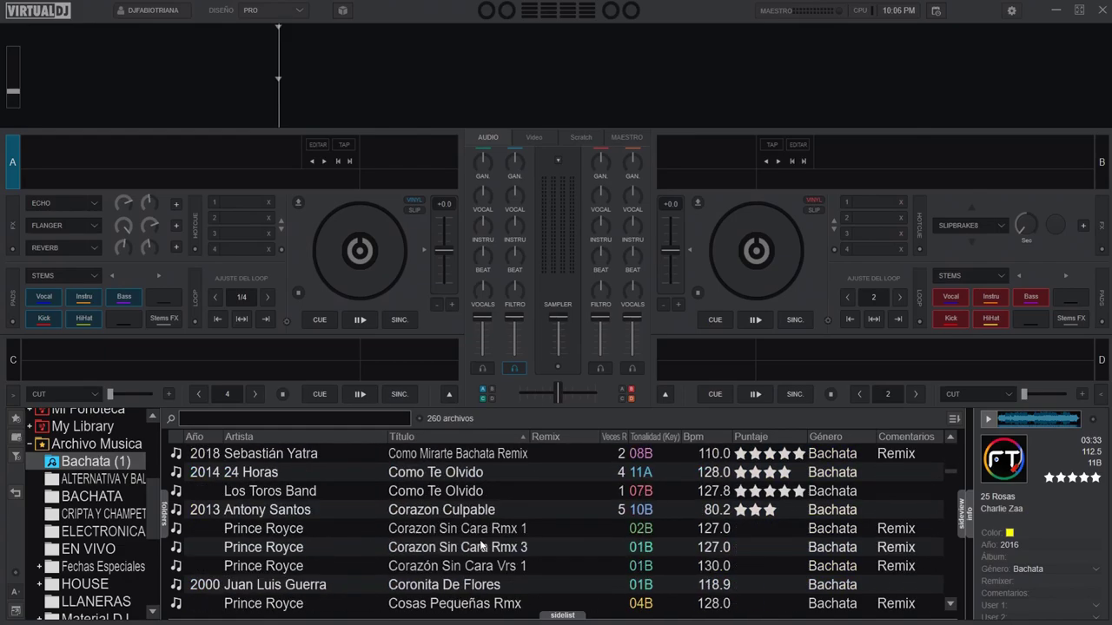
{"action": "scroll", "coordinate": [480, 545], "scroll_direction": "up", "scroll_amount": 20}
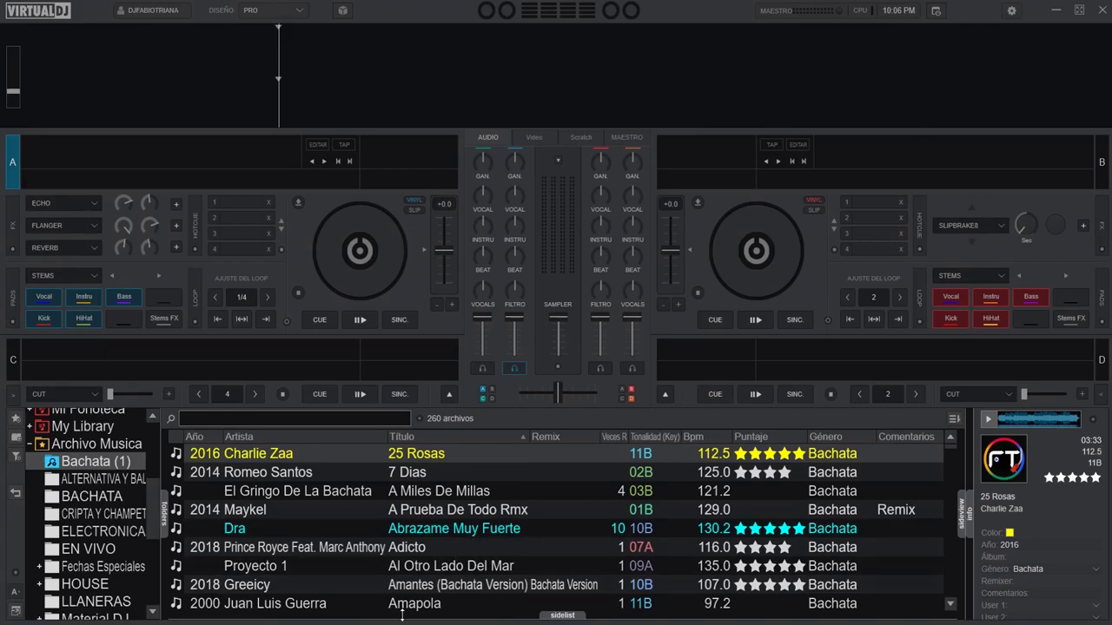
Switch to File Explorer, go up from BACHATA to Archivo Musica to check its files, and return to VirtualDJ's folder tree
{"action": "mouse_move", "coordinate": [413, 624]}
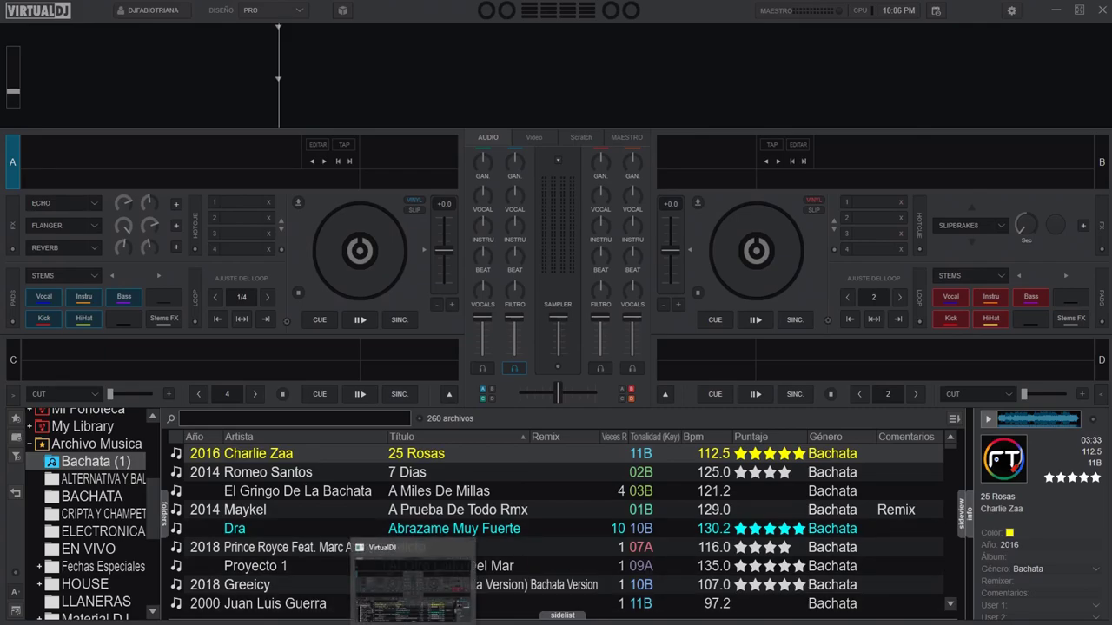
{"action": "left_click", "coordinate": [415, 584]}
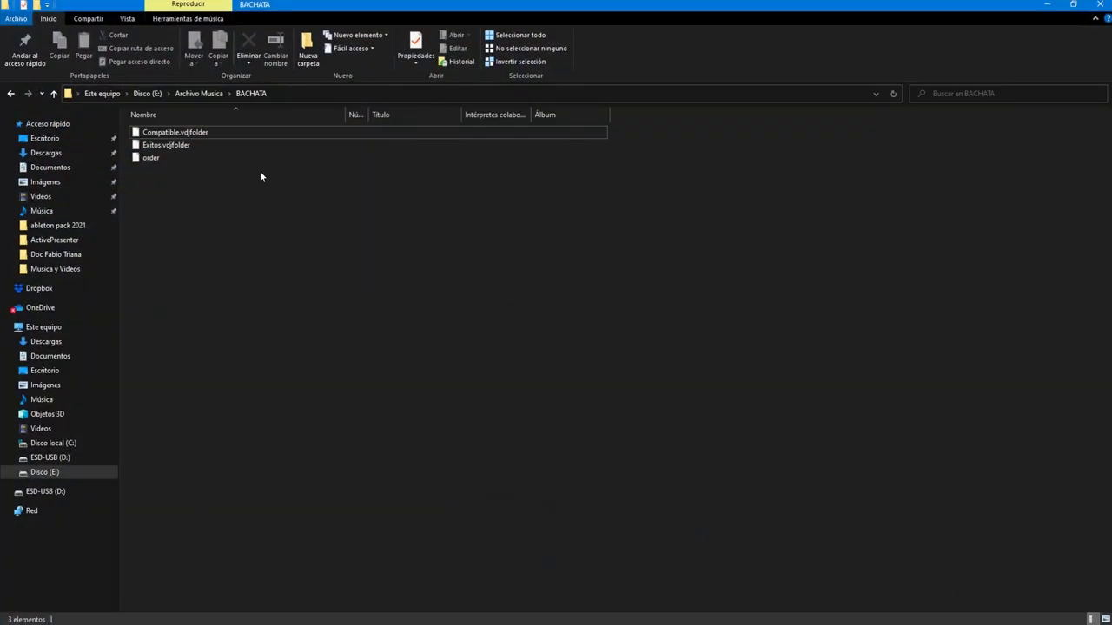
{"action": "left_click", "coordinate": [205, 94]}
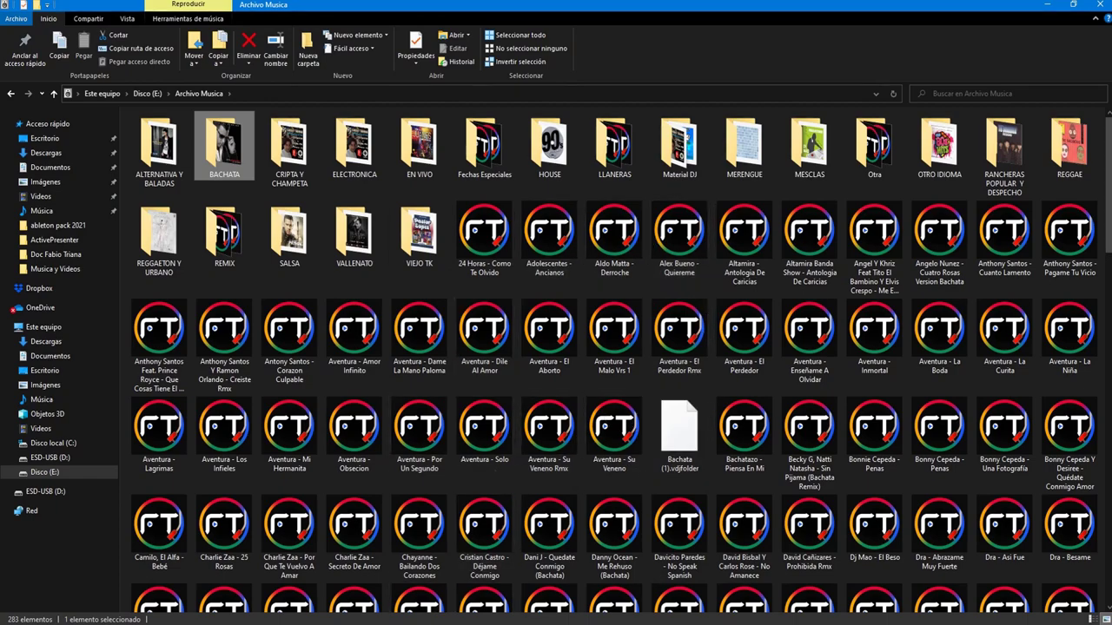
{"action": "key", "text": "alt+Tab"}
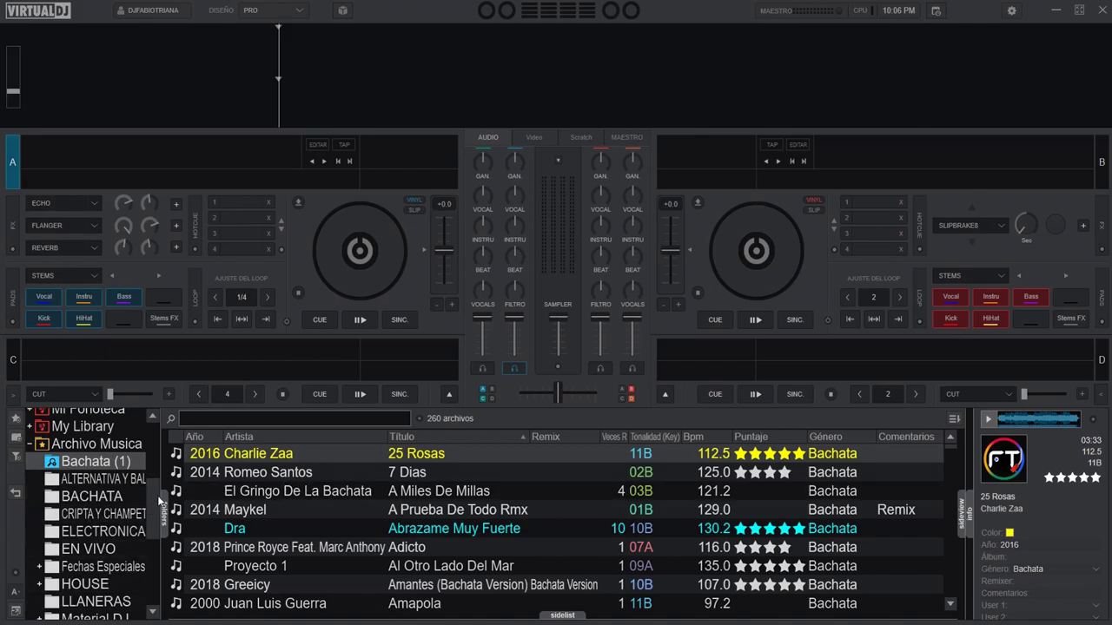
{"action": "scroll", "coordinate": [155, 496], "scroll_direction": "down", "scroll_amount": 1}
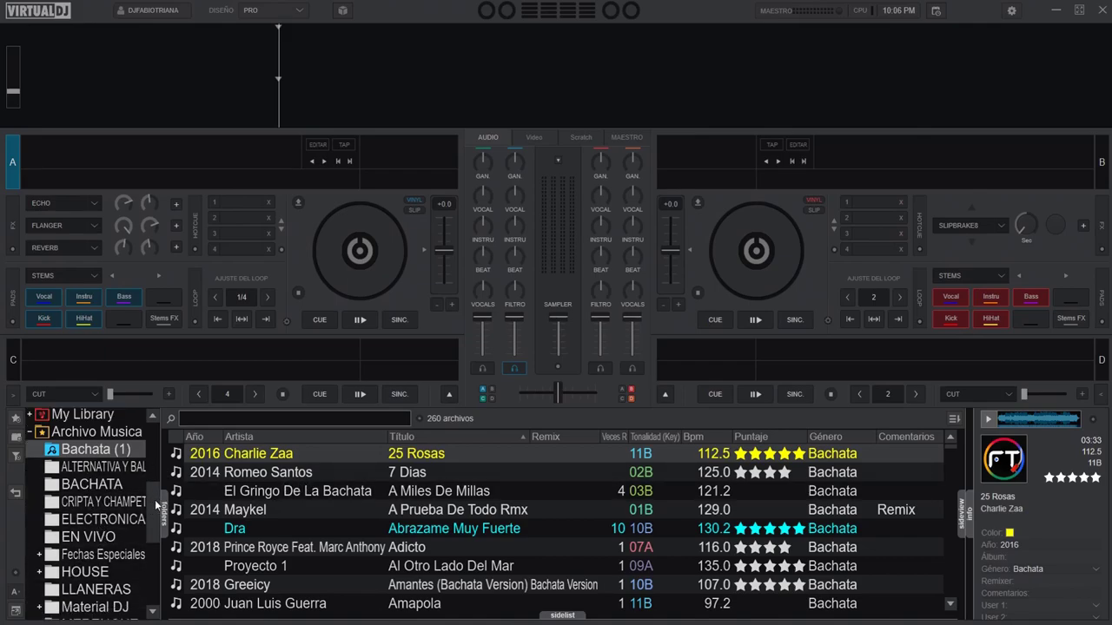
Delete the empty BACHATA folder under Archivo Musica, moving it to the recycle bin
{"action": "right_click", "coordinate": [54, 486]}
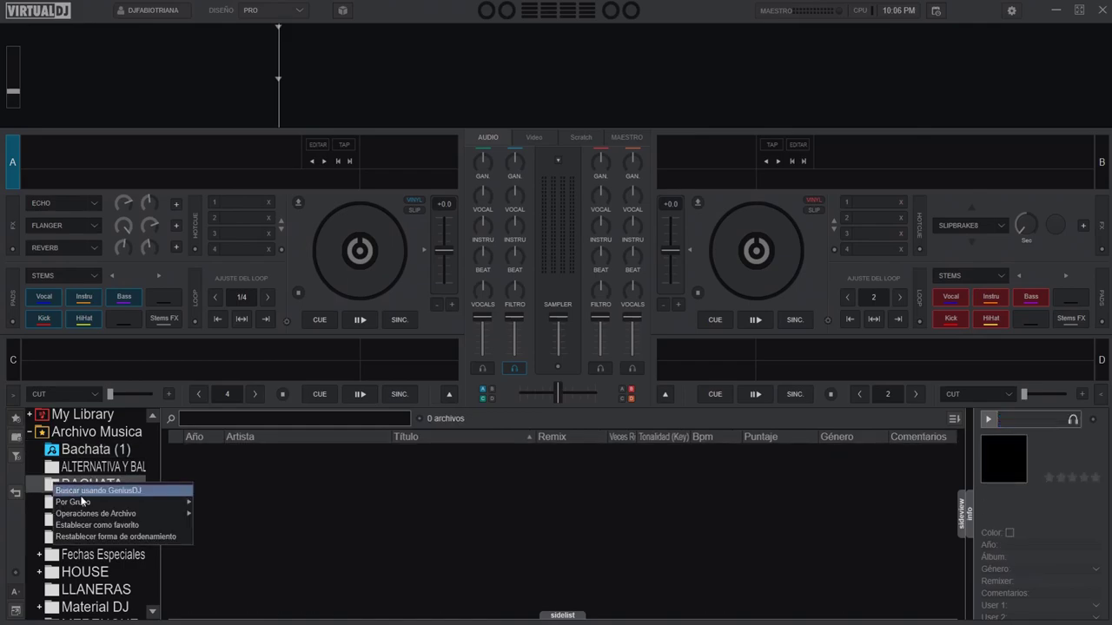
{"action": "mouse_move", "coordinate": [133, 517]}
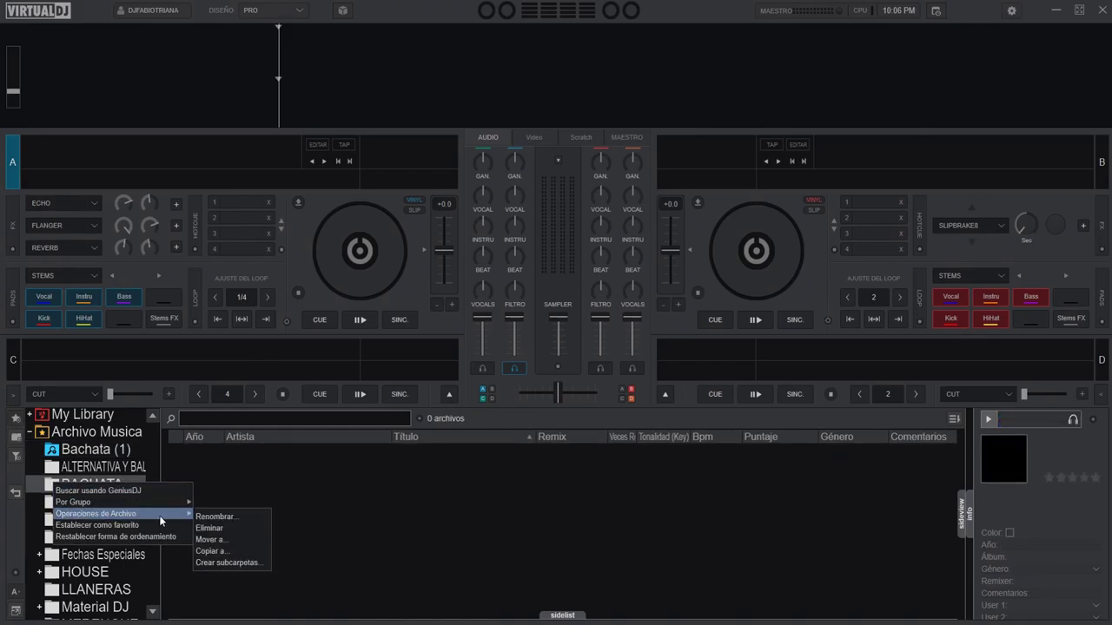
{"action": "left_click", "coordinate": [226, 528]}
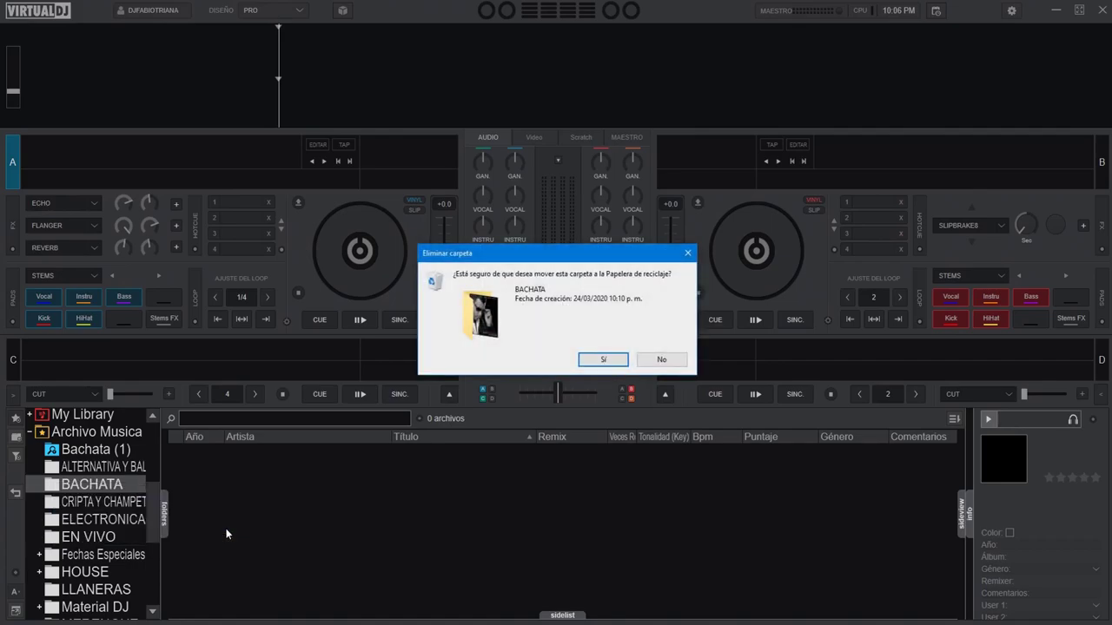
{"action": "left_click", "coordinate": [597, 365]}
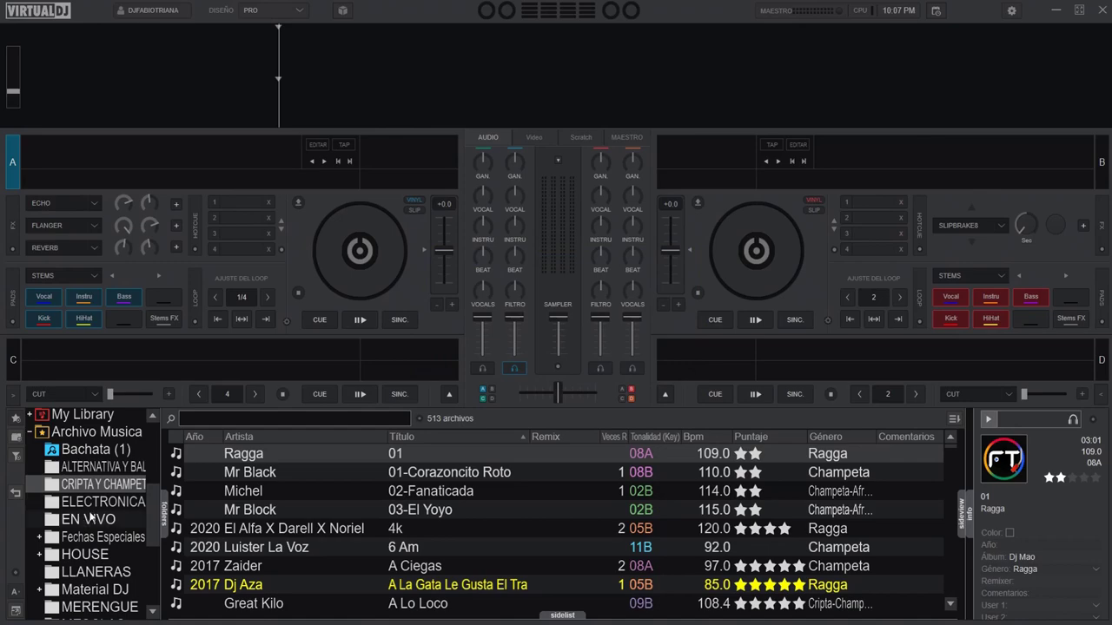
Open the favorite folder Archivo Musica and look through its track list and the folder tree above it
{"action": "left_click", "coordinate": [83, 439]}
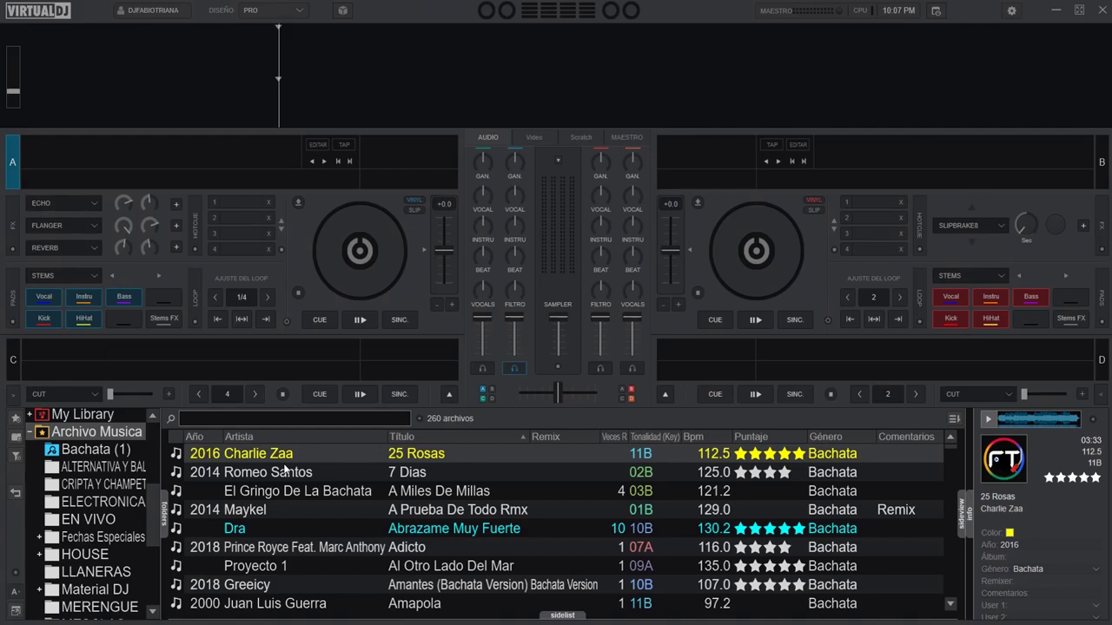
{"action": "scroll", "coordinate": [503, 535], "scroll_direction": "down", "scroll_amount": 3}
{"action": "scroll", "coordinate": [503, 533], "scroll_direction": "down", "scroll_amount": 6}
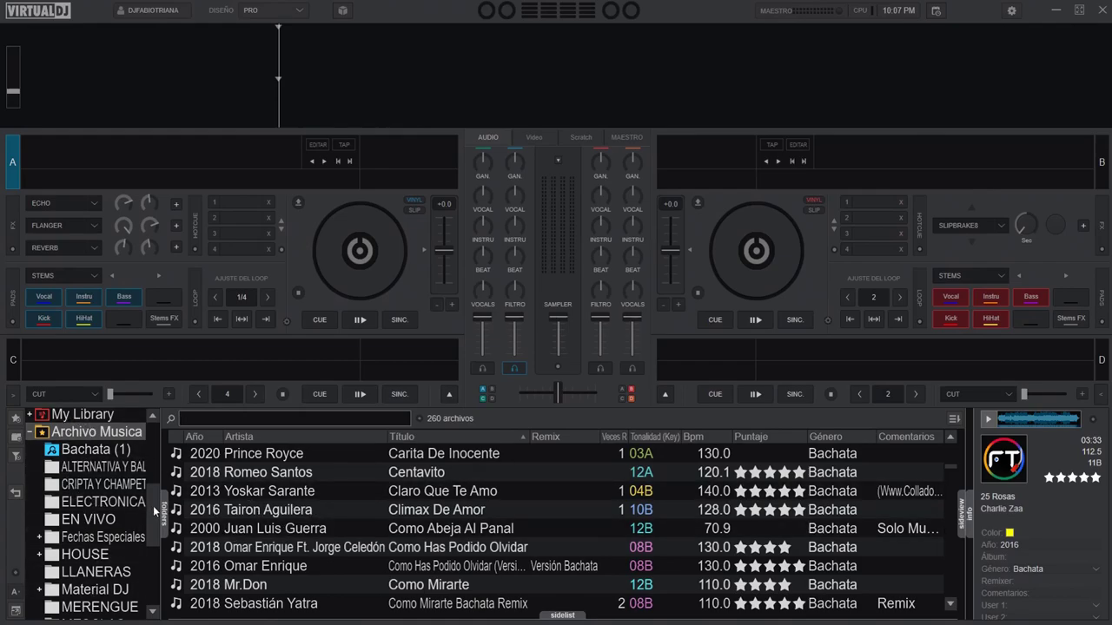
{"action": "scroll", "coordinate": [155, 487], "scroll_direction": "up", "scroll_amount": 5}
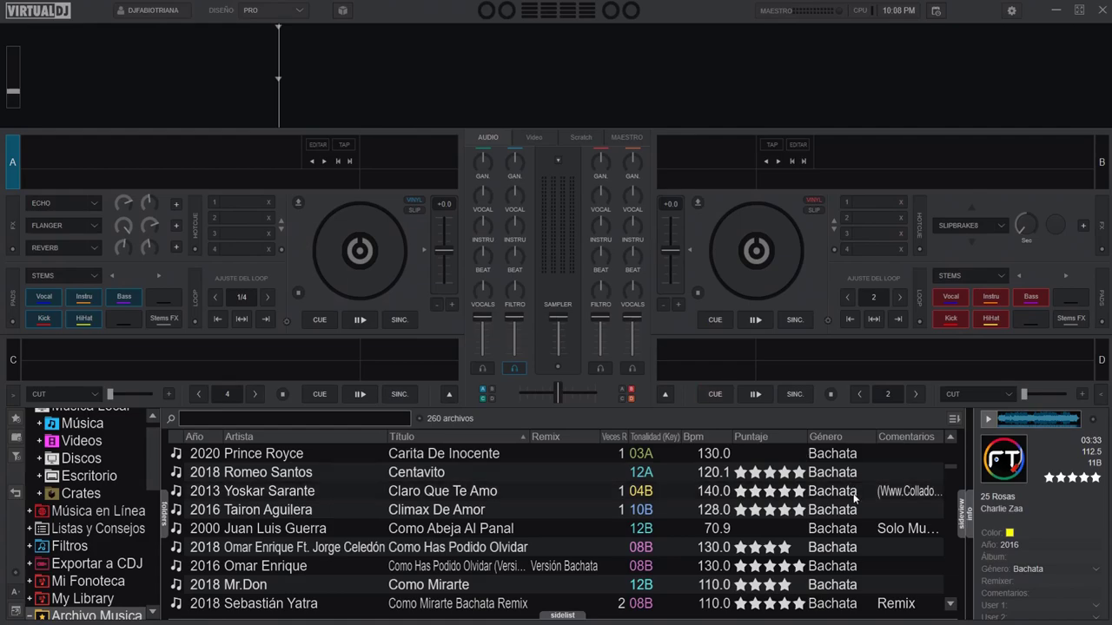
{"action": "scroll", "coordinate": [794, 501], "scroll_direction": "up", "scroll_amount": 10}
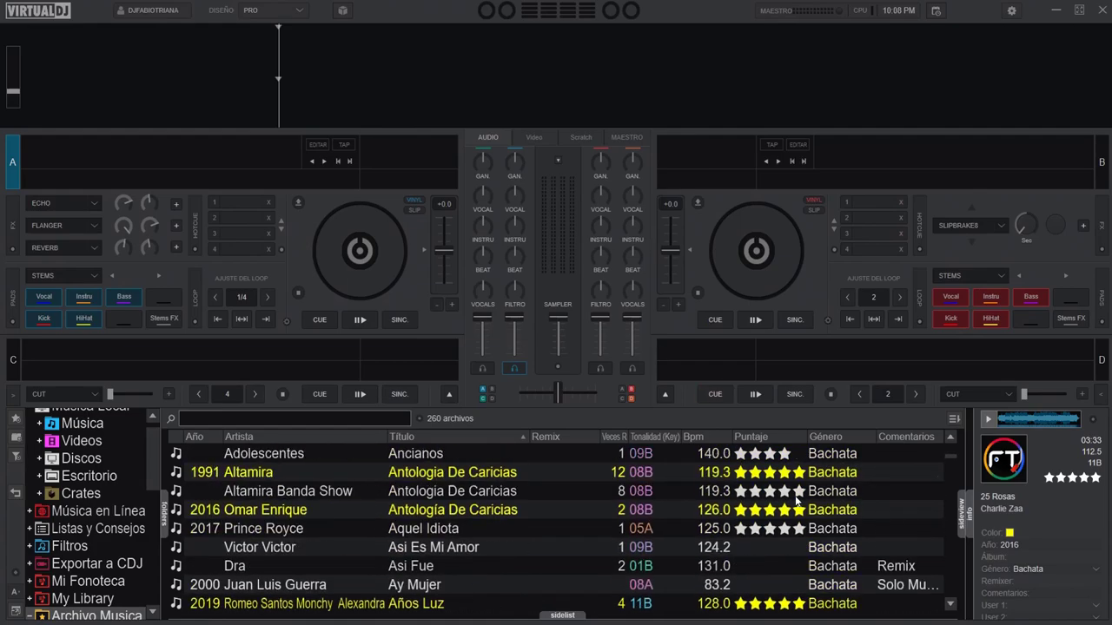
{"action": "scroll", "coordinate": [795, 501], "scroll_direction": "up", "scroll_amount": 2}
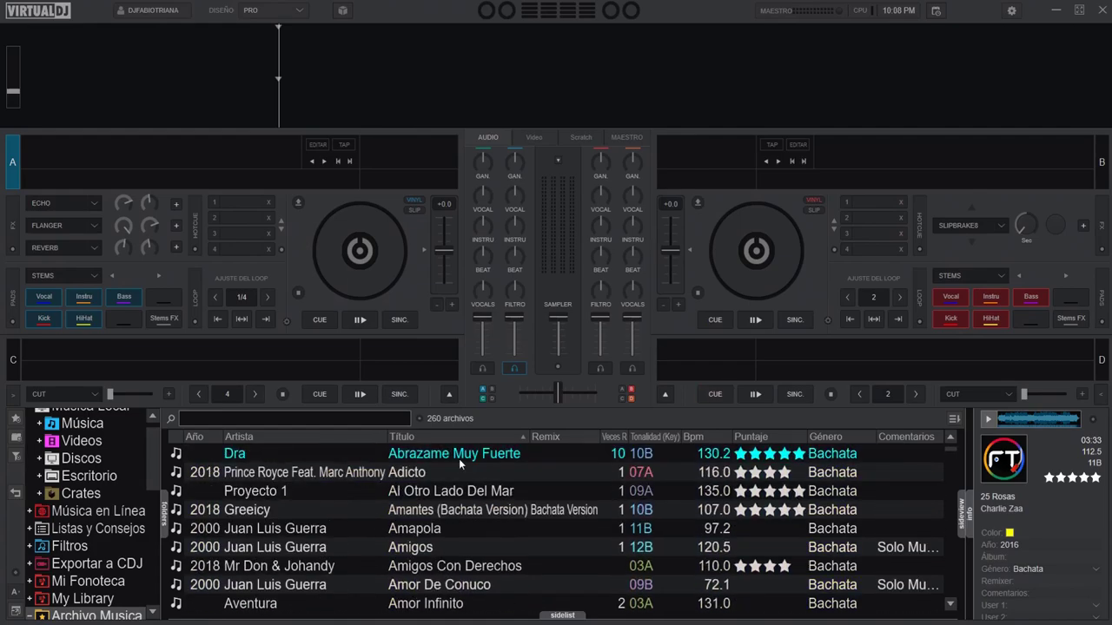
Select the track Abrazame Muy Fuerte, view the genre options in its info panel, and close them without choosing another genre
{"action": "left_click", "coordinate": [833, 452]}
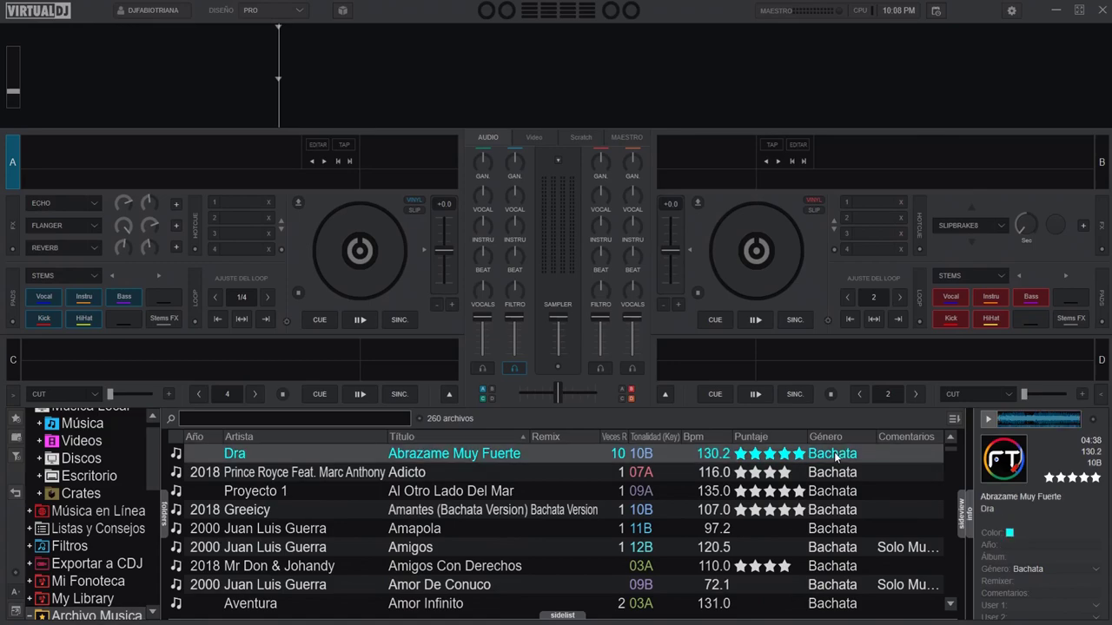
{"action": "left_click", "coordinate": [1094, 574]}
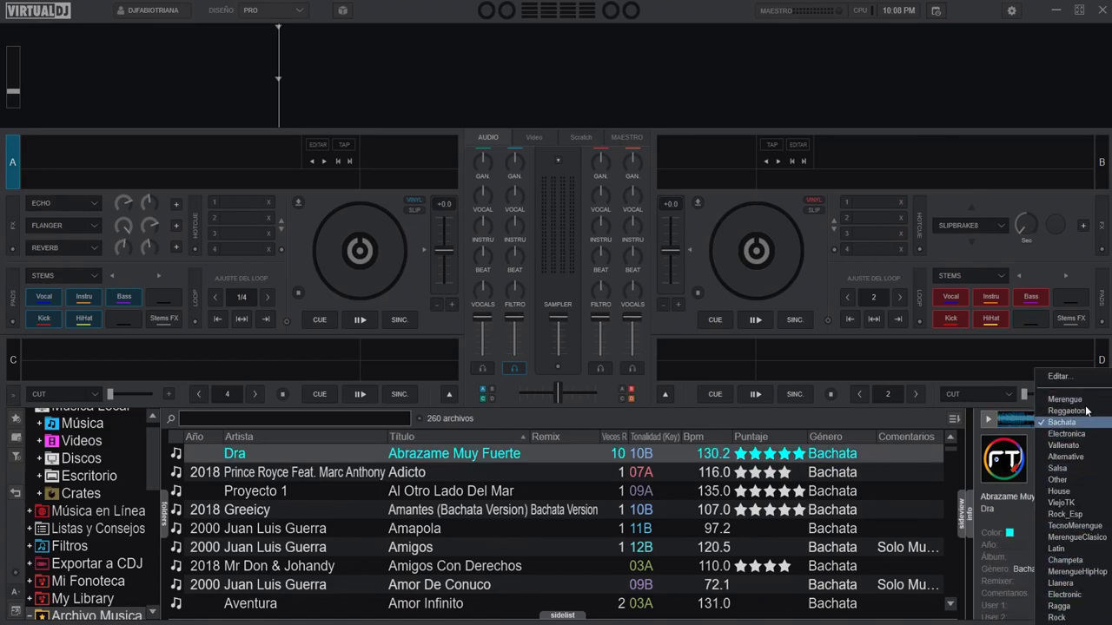
{"action": "left_click", "coordinate": [900, 415]}
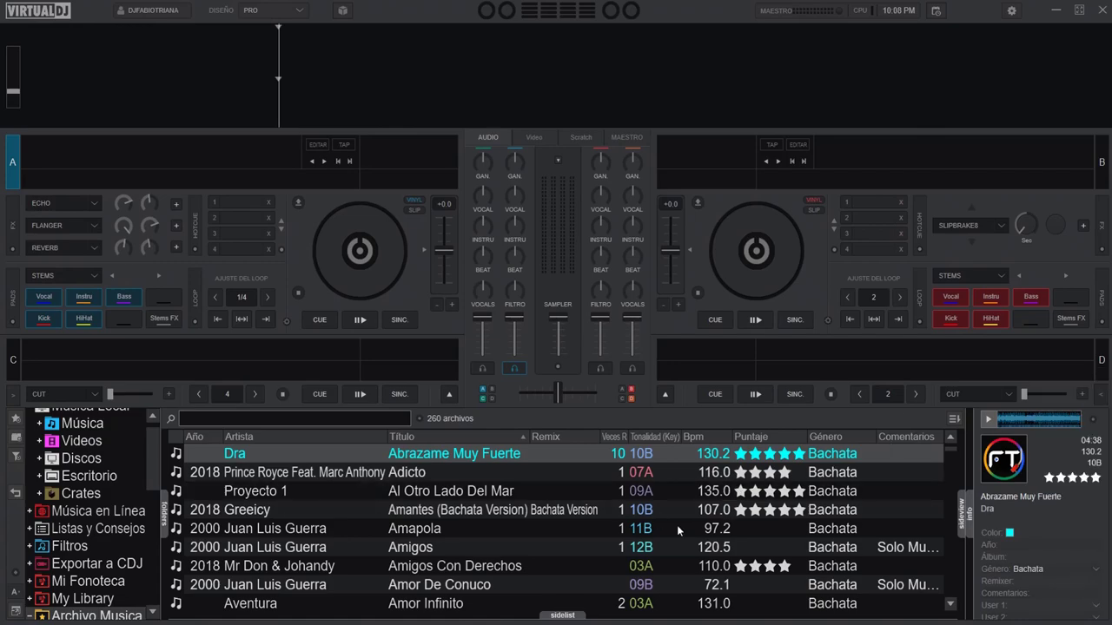